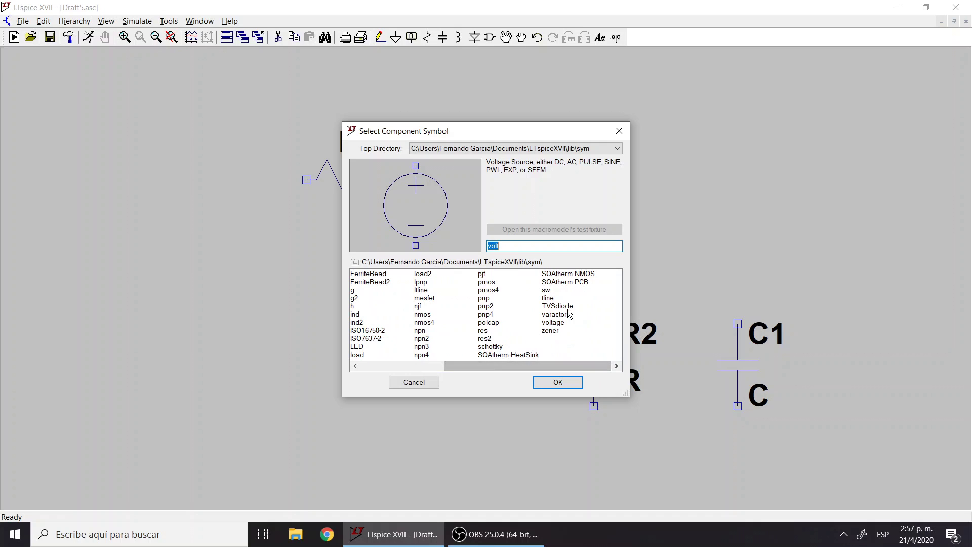
# - Place a voltage source component at the far side of R1, opposite R2 and C1
pyautogui.click(554, 322)
pyautogui.click(557, 382)
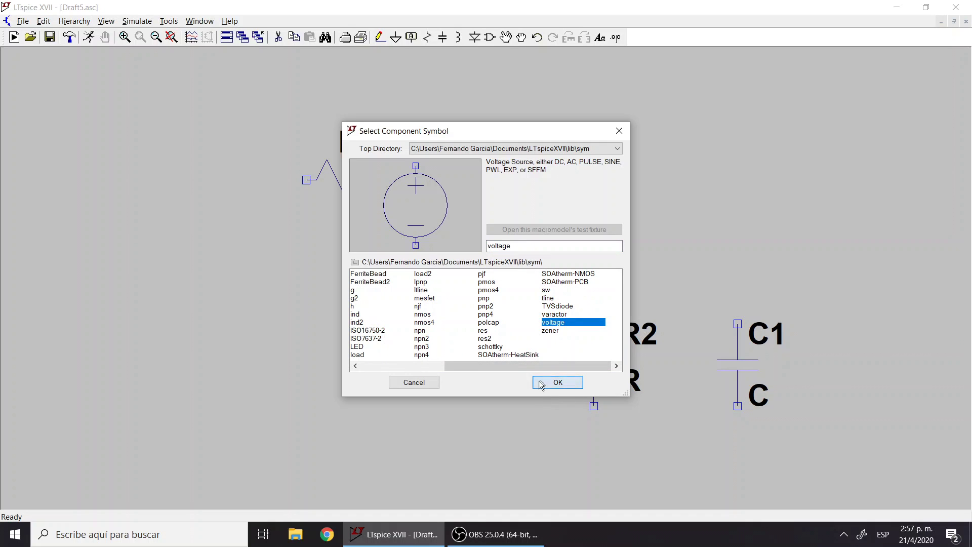
pyautogui.click(121, 261)
pyautogui.press('Escape')
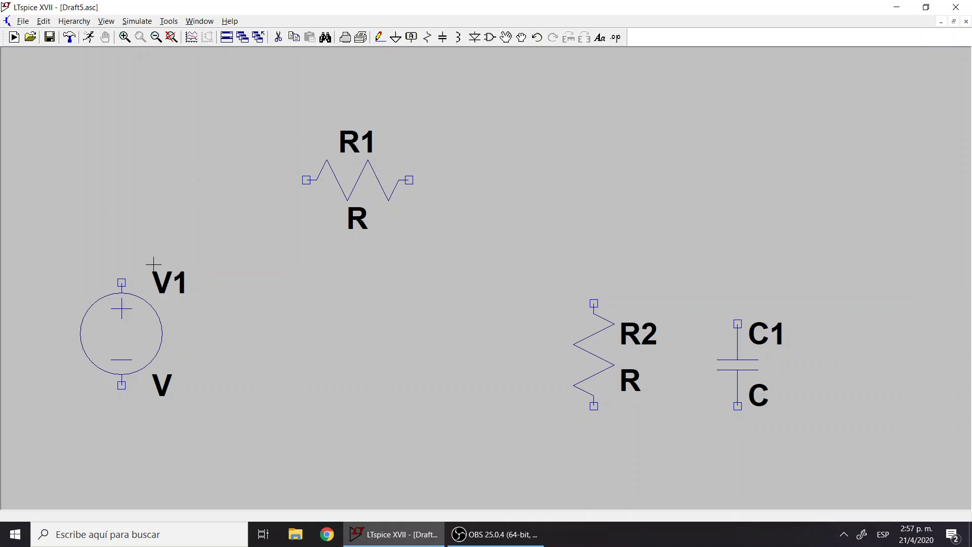
# - Wire V1's positive terminal to R1, and R1's other end to the upper terminals of R2 and C1
pyautogui.click(122, 282)
pyautogui.click(306, 180)
pyautogui.click(306, 179)
pyautogui.click(409, 180)
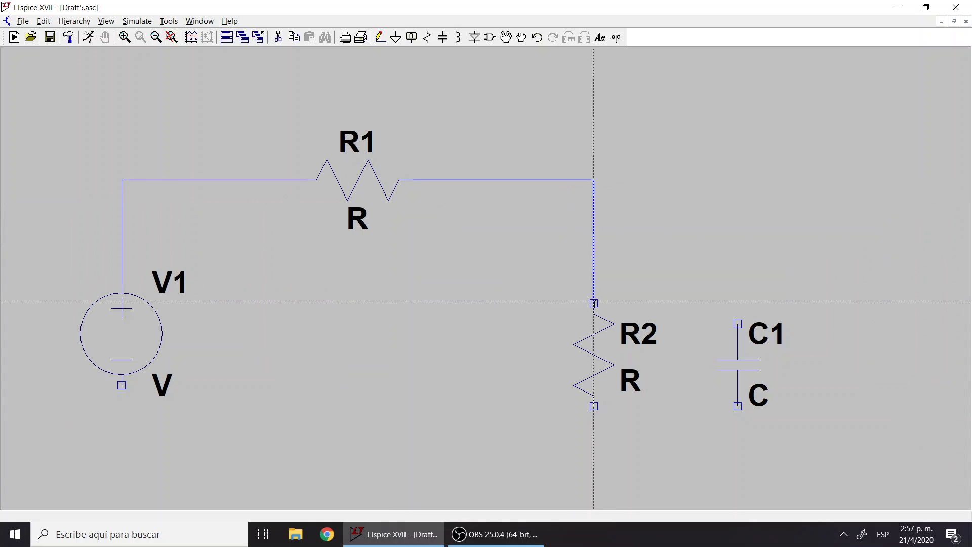
pyautogui.click(593, 303)
pyautogui.click(737, 323)
pyautogui.click(593, 180)
# - Wire C1's lower terminal back to V1's negative terminal and connect R2's lower terminal to that return wire
pyautogui.click(738, 405)
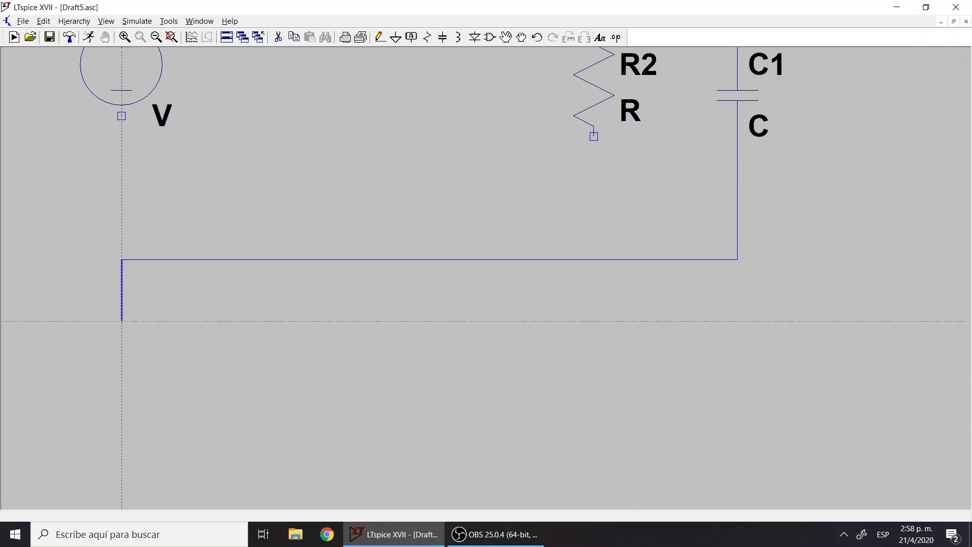
pyautogui.click(121, 116)
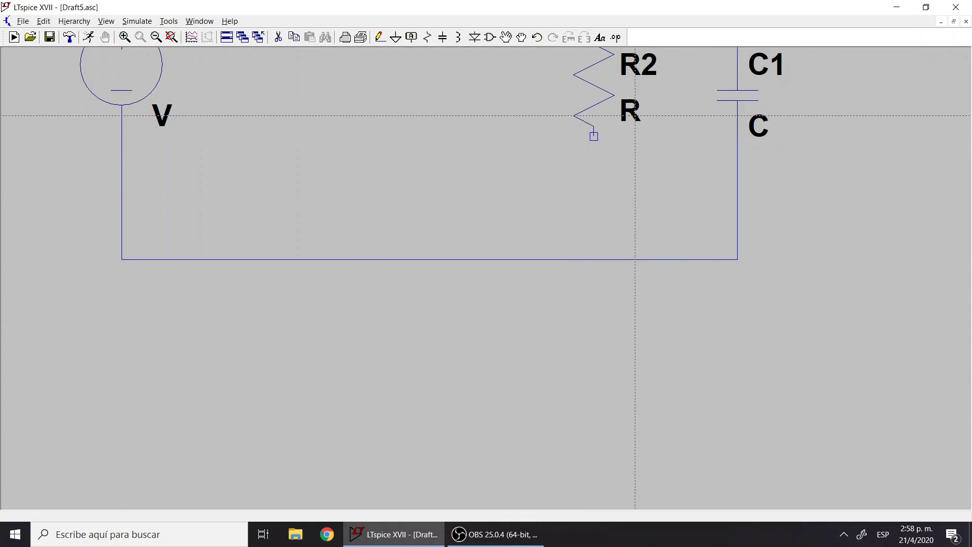
pyautogui.click(594, 136)
pyautogui.click(594, 259)
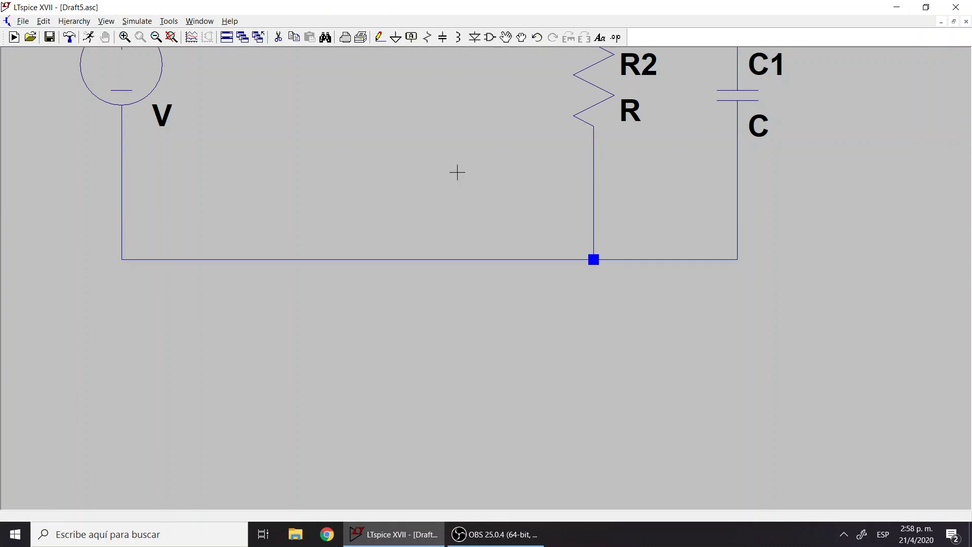
pyautogui.scroll(1, 454, 147)
pyautogui.scroll(-2, 449, 138)
pyautogui.moveTo(451, 265); pyautogui.dragTo(473, 280)
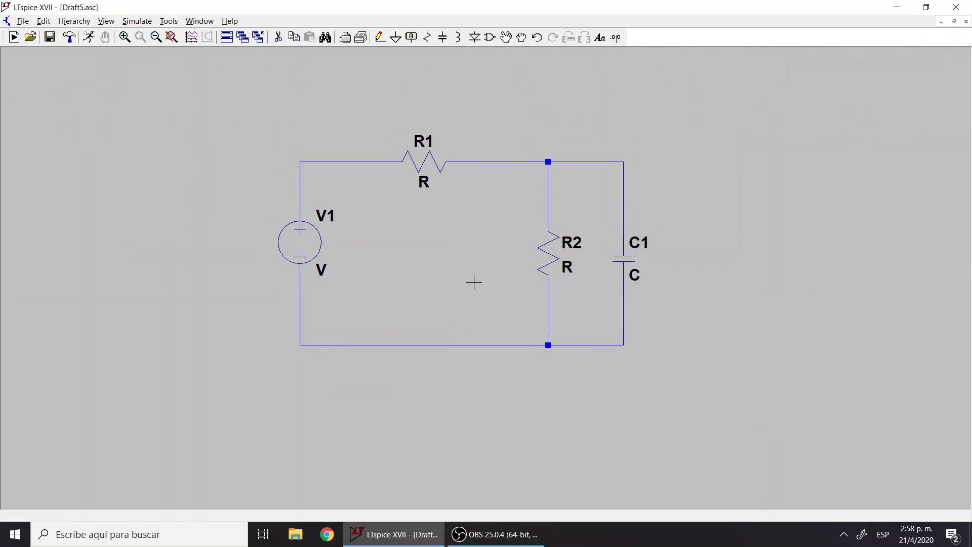
# - Set the DC value of voltage source V1 to 9 V
pyautogui.rightClick(308, 242)
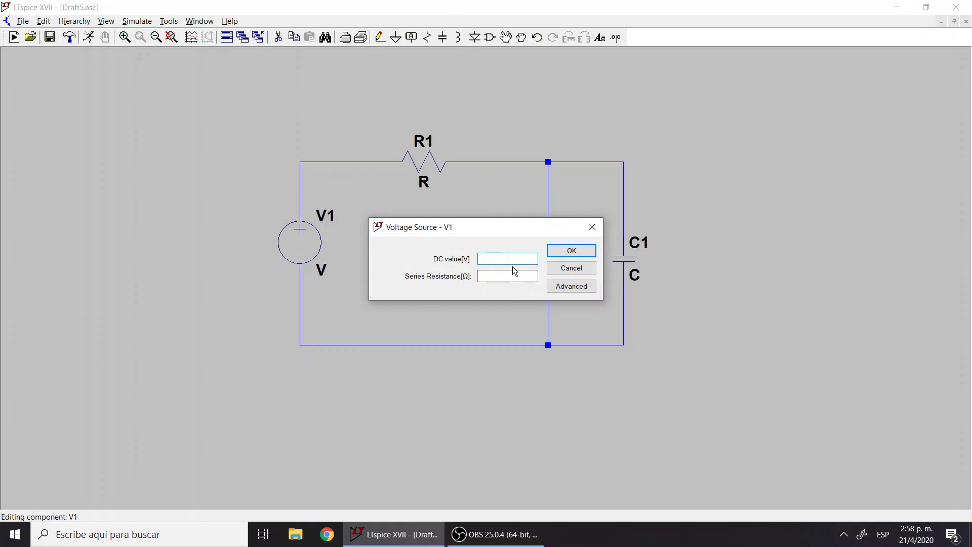
pyautogui.write('9')
pyautogui.click(571, 250)
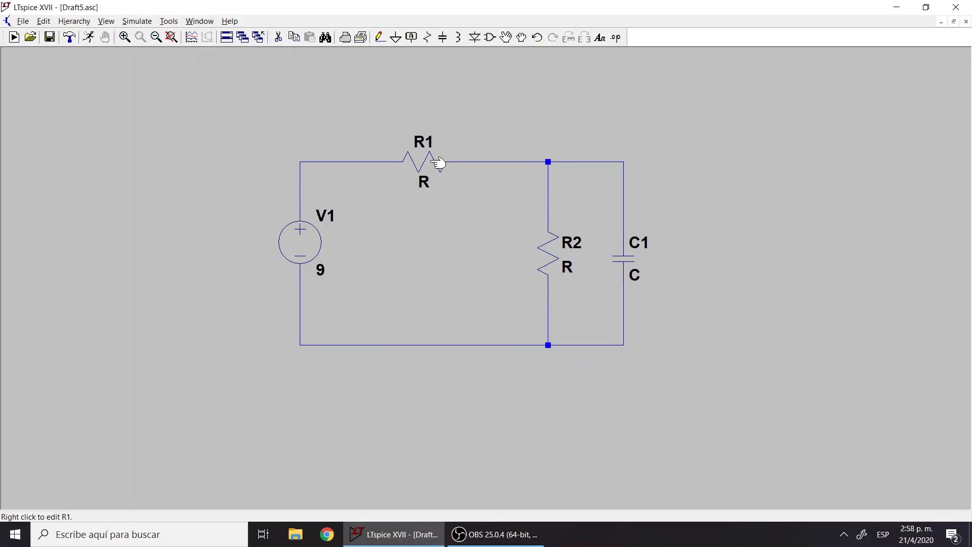
# - Set the resistance of R1 to 200 Ω and of R2 to 100 Ω
pyautogui.rightClick(439, 161)
pyautogui.write('200')
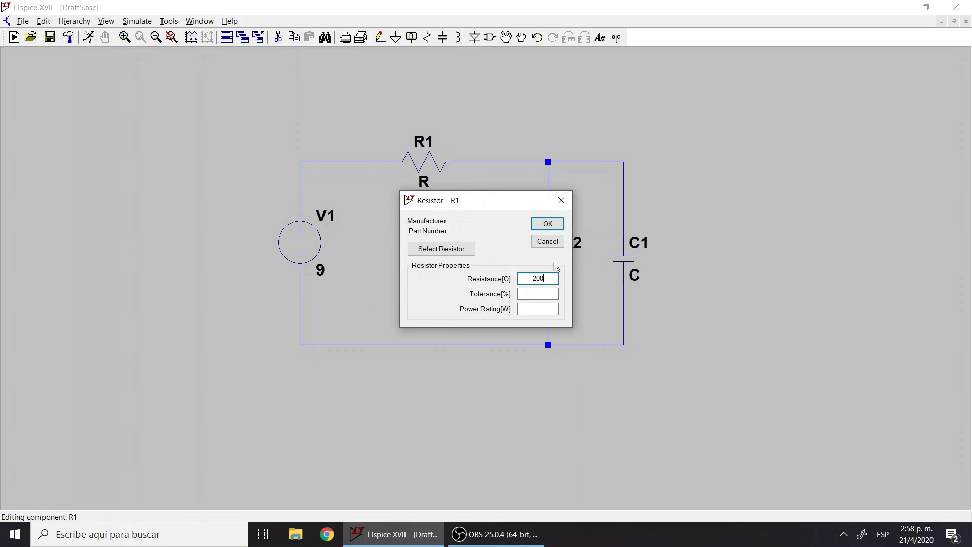
pyautogui.click(548, 223)
pyautogui.rightClick(550, 251)
pyautogui.write('100')
pyautogui.click(547, 224)
# - Set the capacitance of C1 to 1u
pyautogui.rightClick(630, 250)
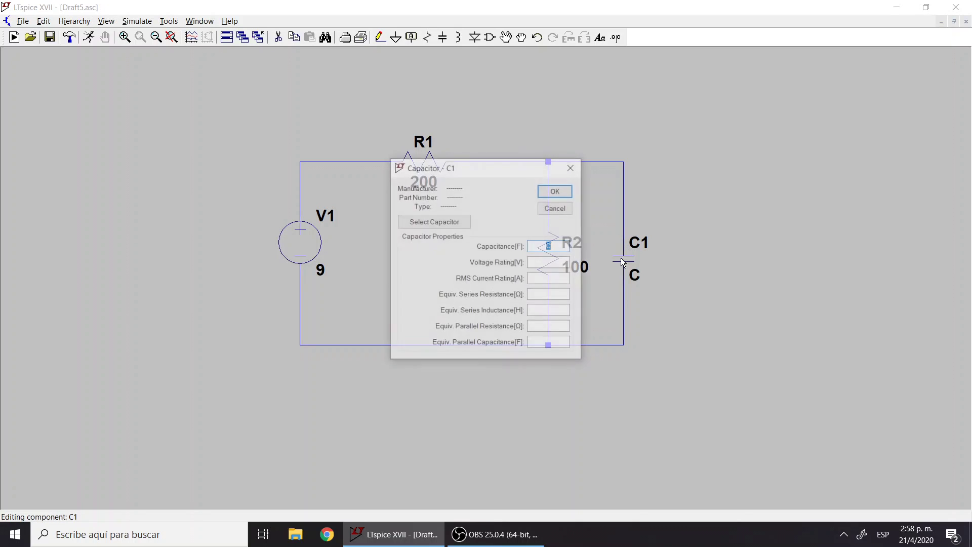
pyautogui.write('1')
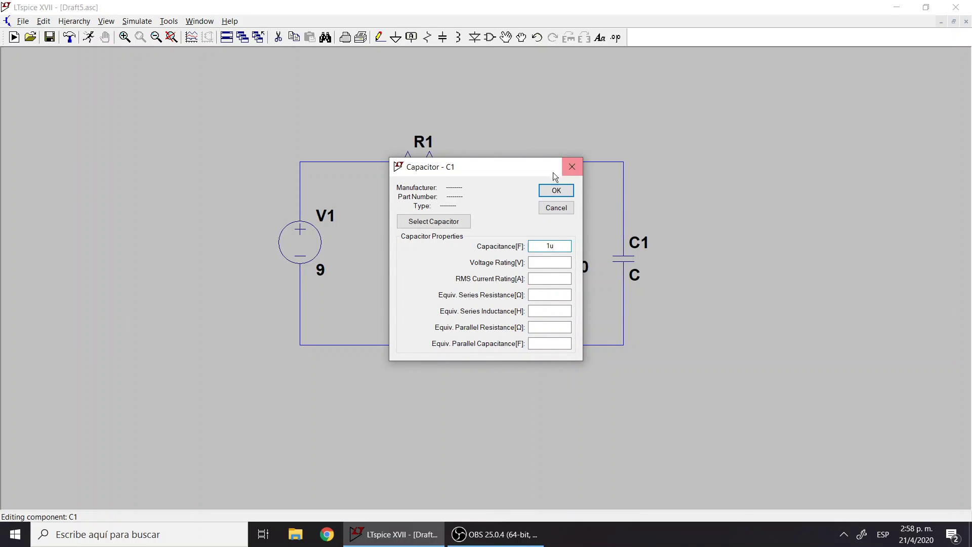
pyautogui.write('u')
pyautogui.click(555, 189)
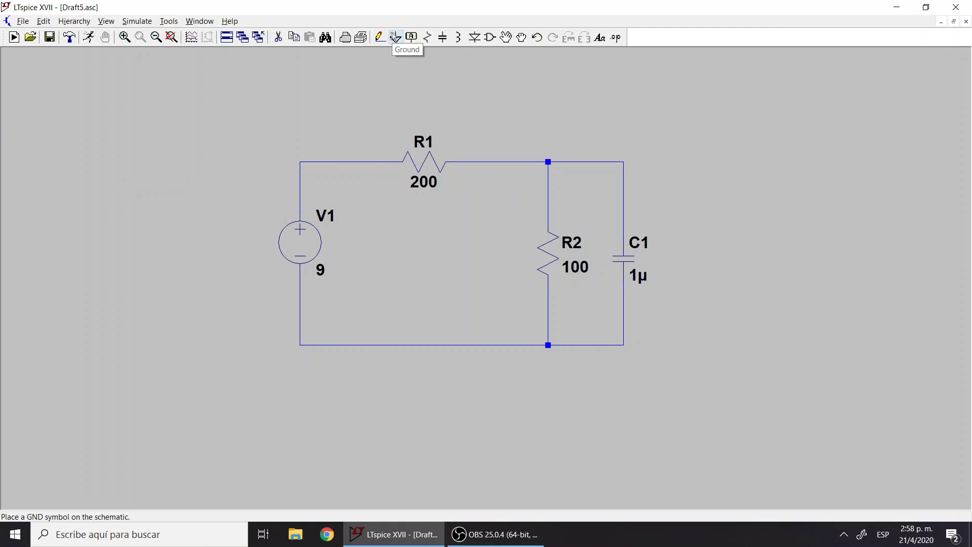
# - Place a ground symbol on the return wire between V1 and R2
pyautogui.press('g')
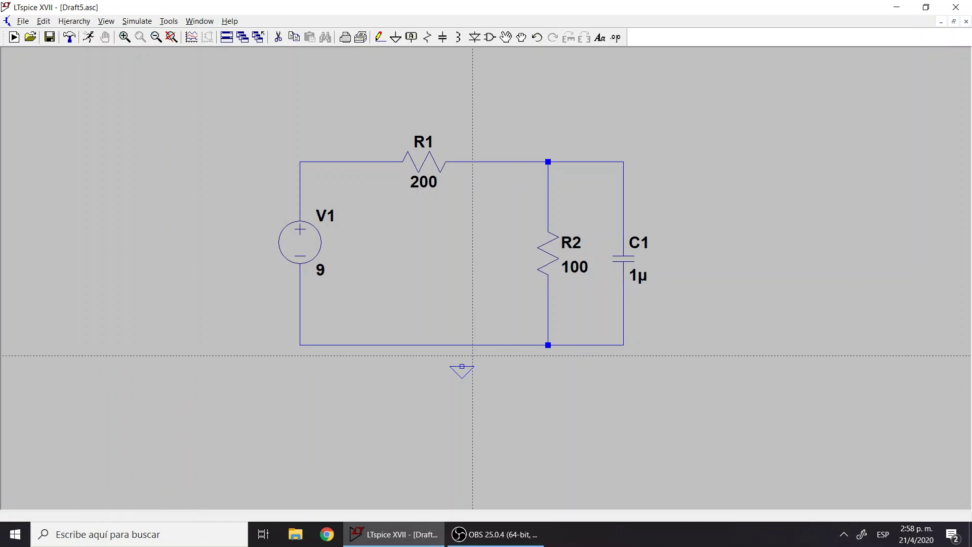
pyautogui.click(462, 343)
pyautogui.press('Escape')
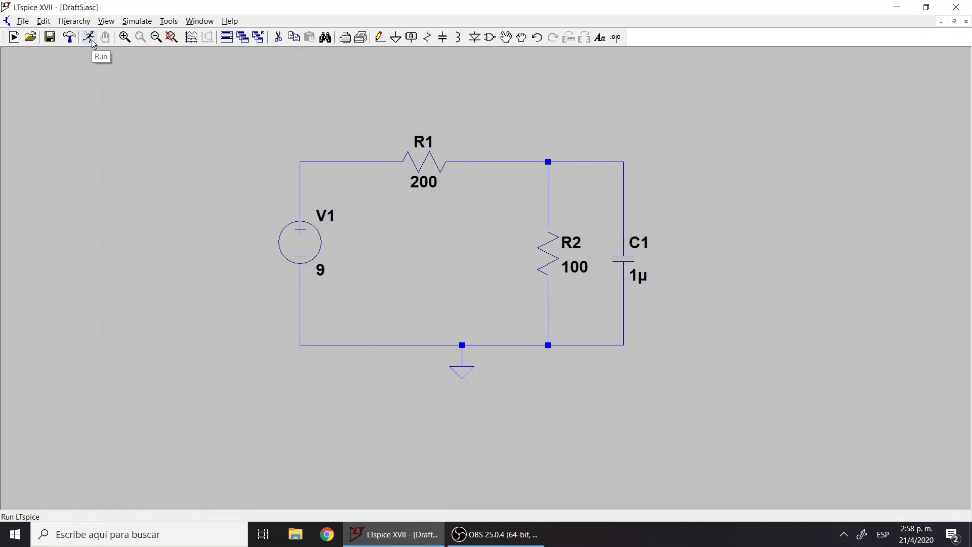
# - Define a transient simulation with a stop time of 0.6m and place its directive below the circuit
pyautogui.click(138, 22)
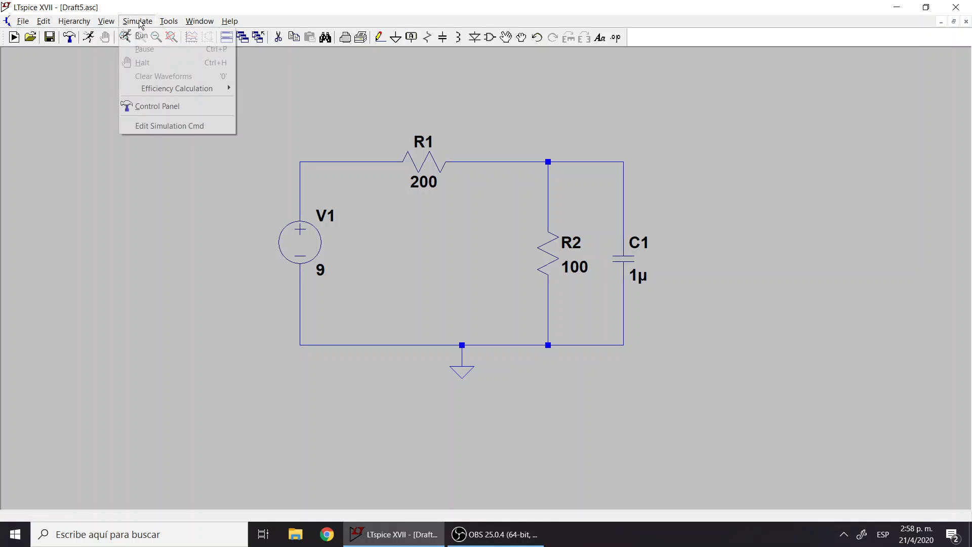
pyautogui.click(154, 129)
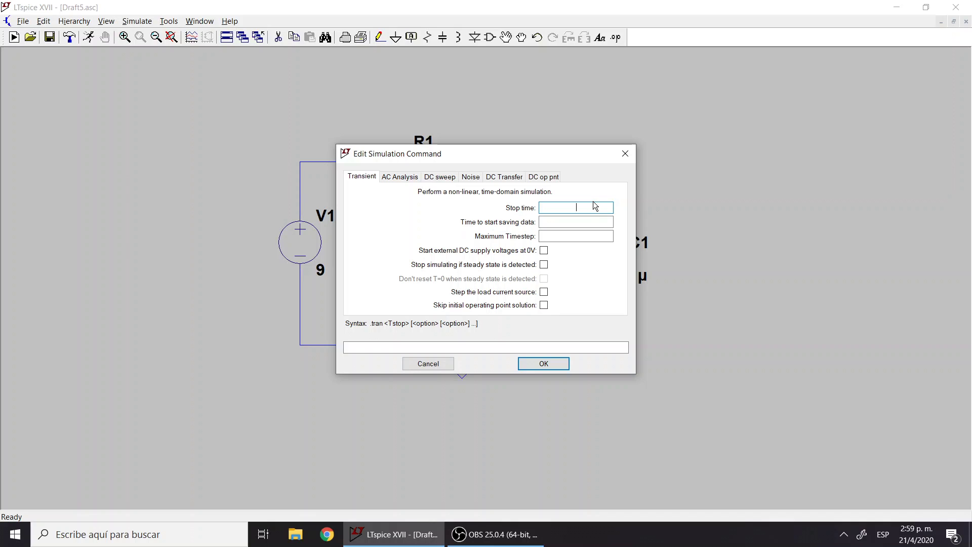
pyautogui.write('0.6m')
pyautogui.click(541, 363)
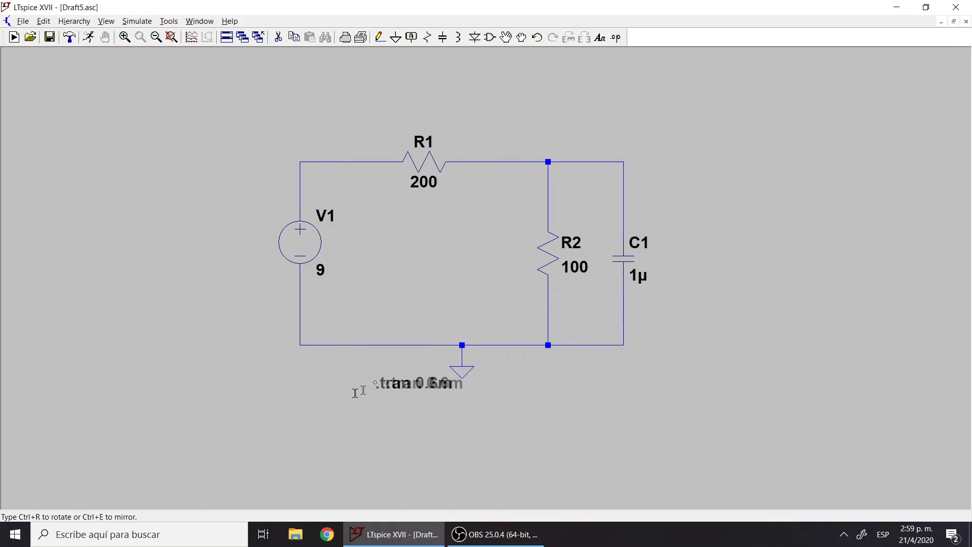
pyautogui.click(314, 409)
pyautogui.rightClick(196, 156)
pyautogui.click(142, 86)
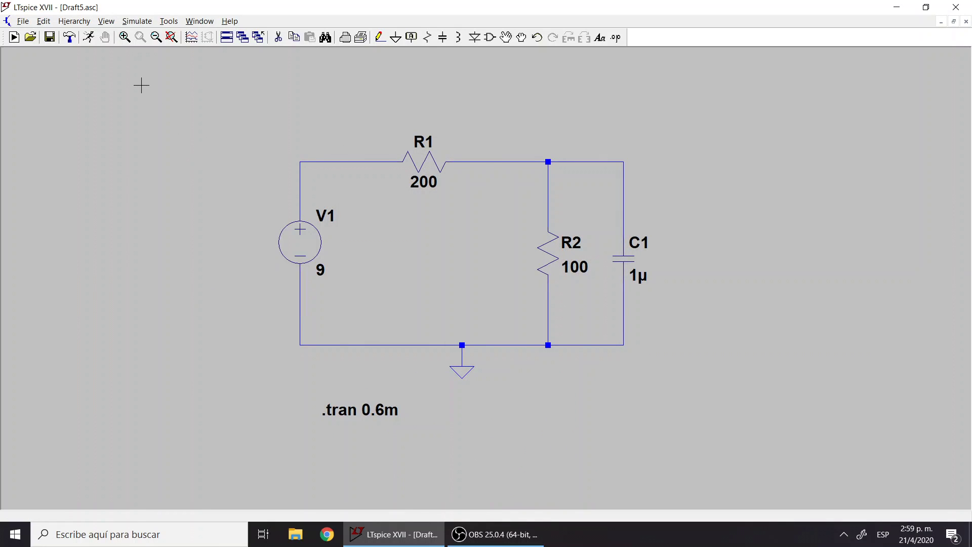
# - Run the simulation and plot the voltage at the node joining R1, R2 and C1
pyautogui.click(90, 38)
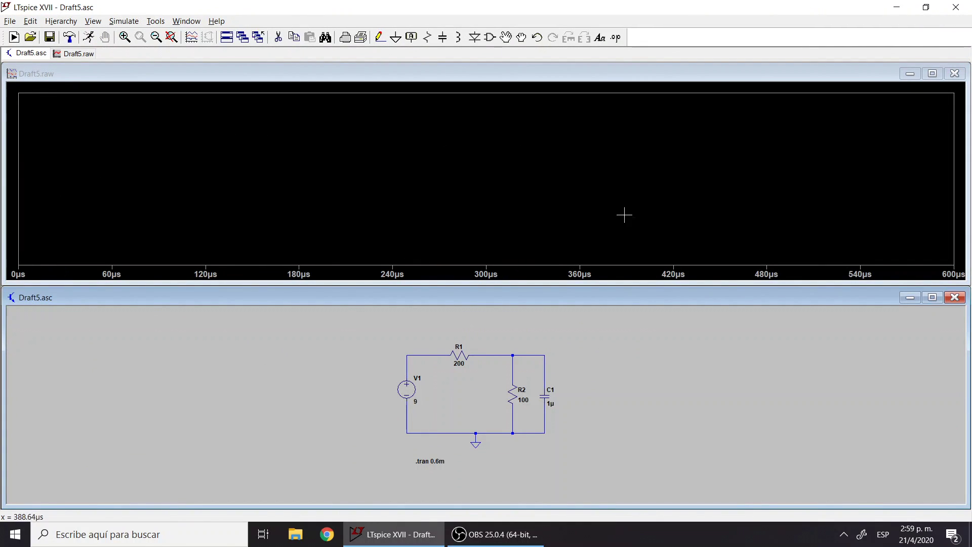
pyautogui.click(509, 353)
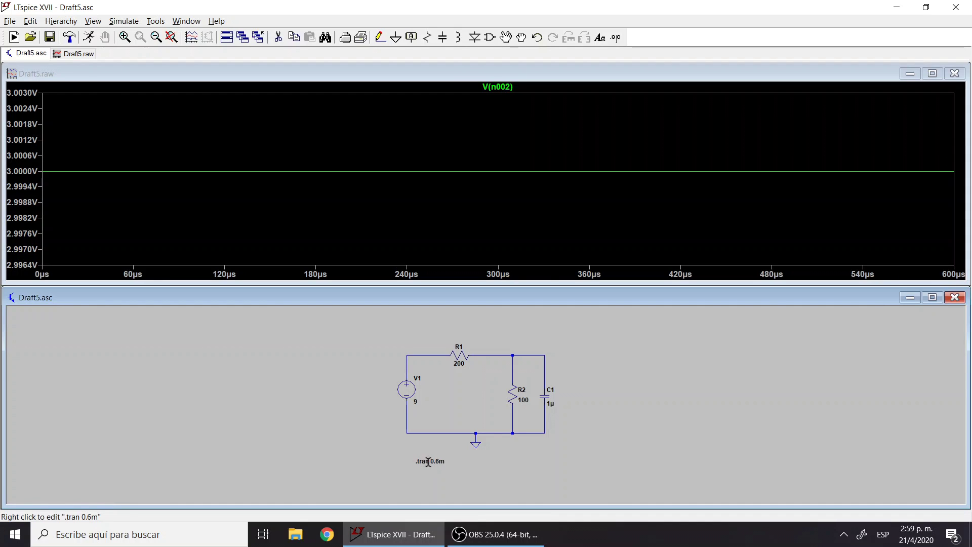
# - Edit the .tran directive to start external DC supply voltages at 0V
pyautogui.click(124, 22)
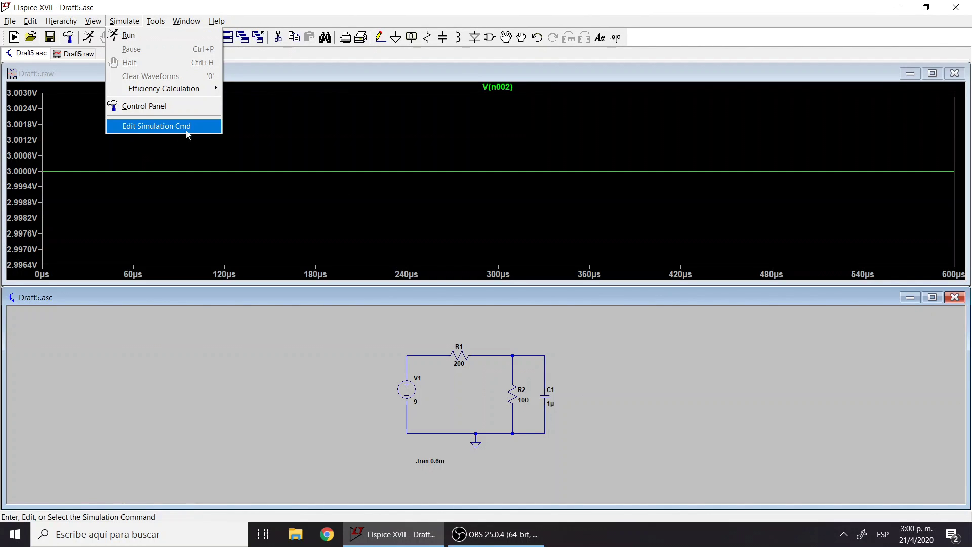
pyautogui.click(363, 452)
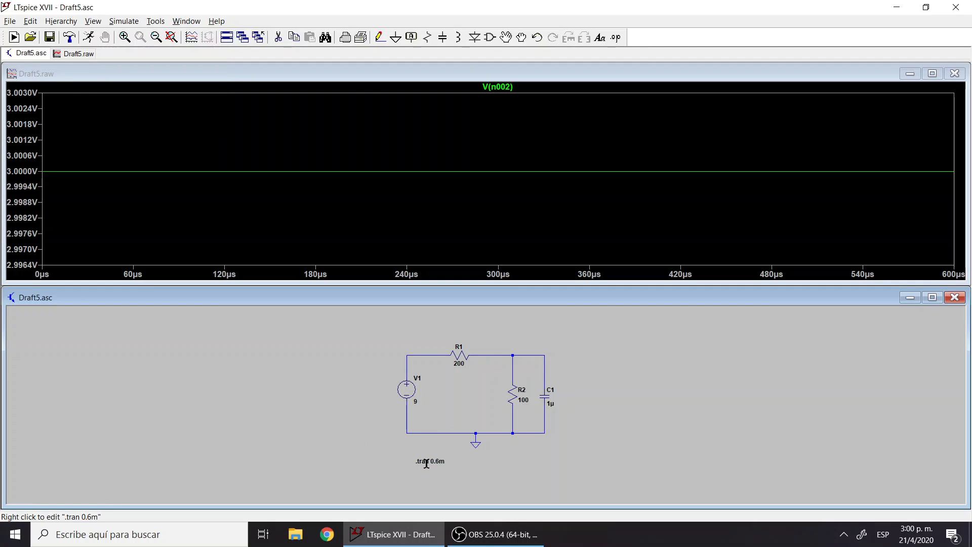
pyautogui.scroll(2, 426, 463)
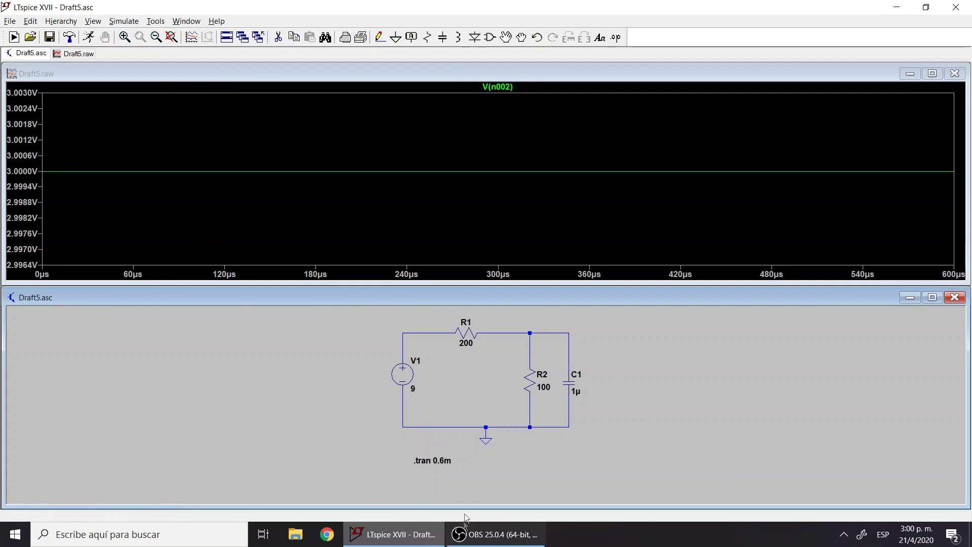
pyautogui.scroll(2, 414, 466)
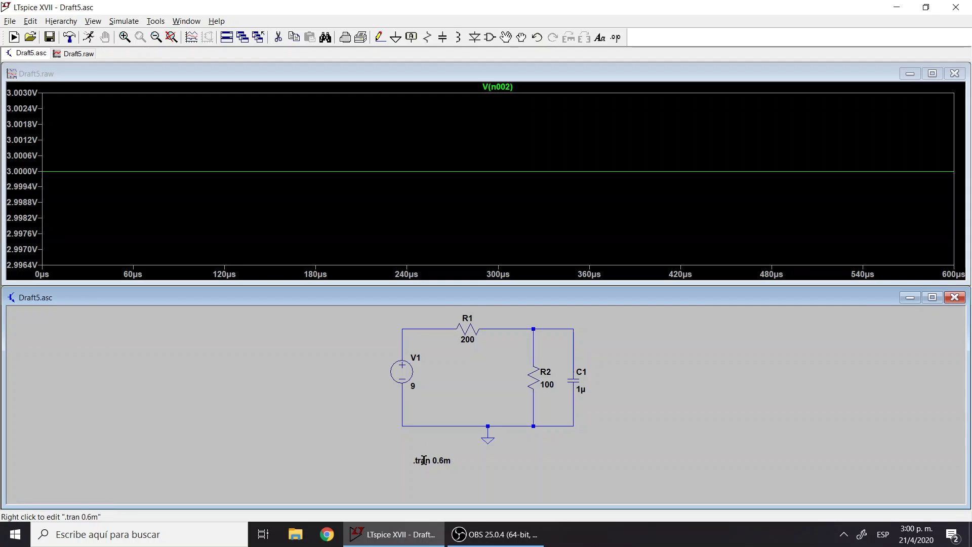
pyautogui.rightClick(424, 458)
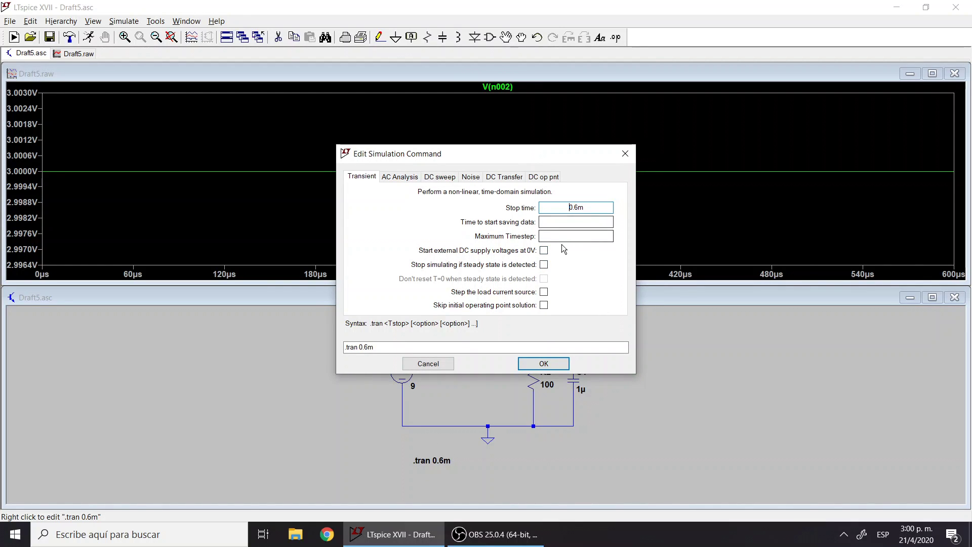
pyautogui.click(543, 250)
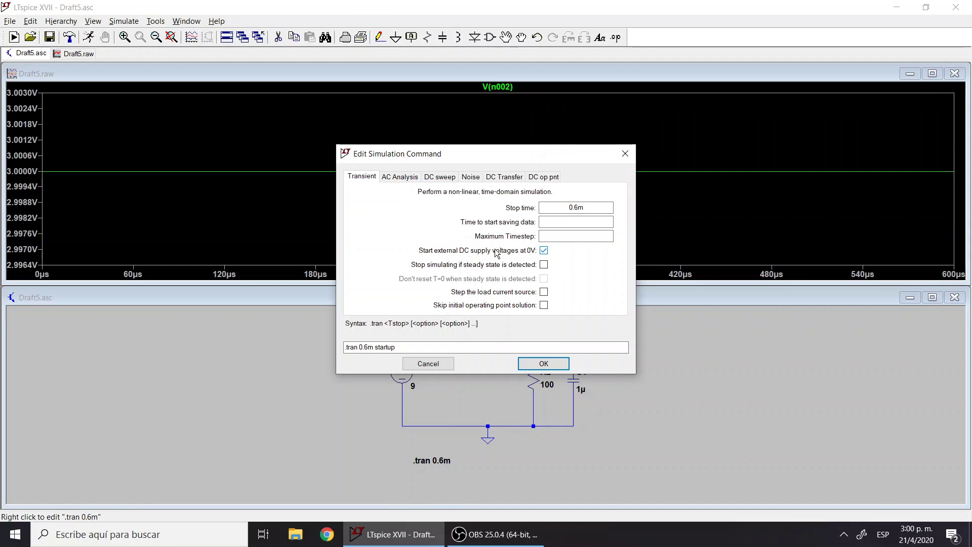
pyautogui.click(543, 250)
pyautogui.click(522, 306)
pyautogui.click(544, 251)
pyautogui.click(543, 363)
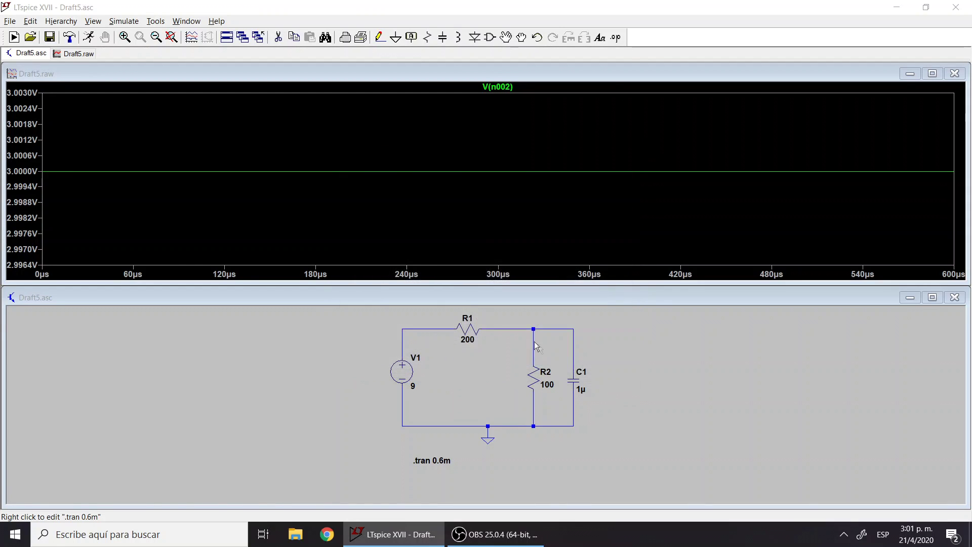
# - Rerun the simulation and add the currents through R2, C1 and R1 to the plot
pyautogui.click(88, 37)
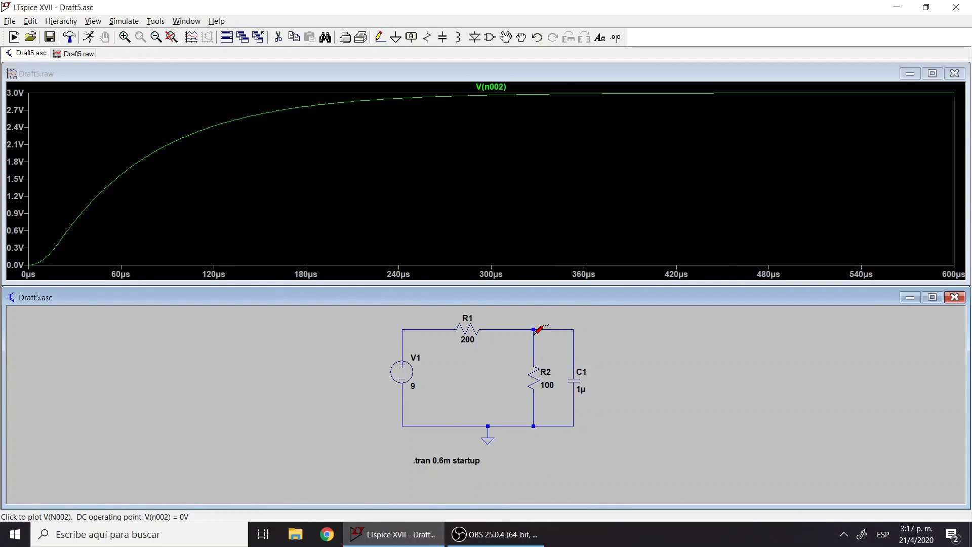
pyautogui.click(541, 371)
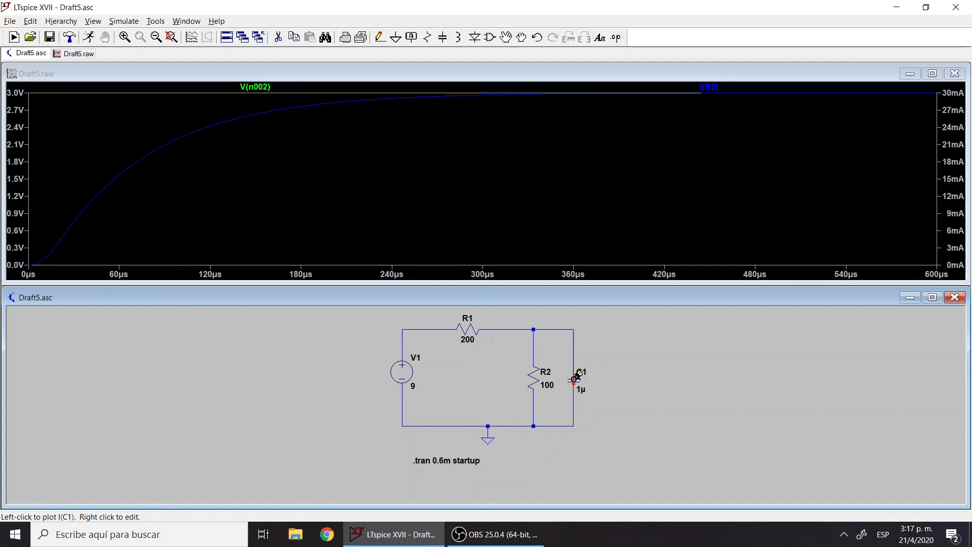
pyautogui.click(575, 377)
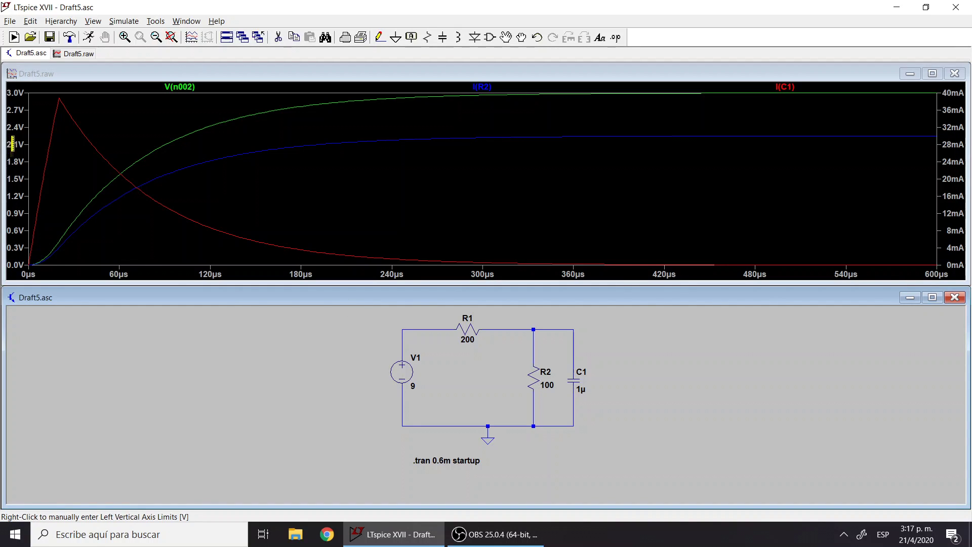
pyautogui.click(468, 326)
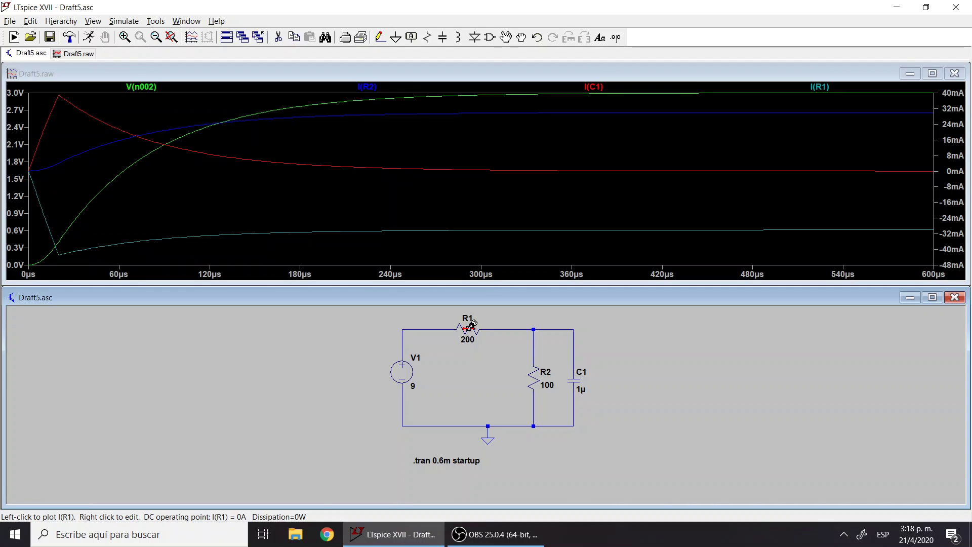
# - Close the waveform plot and delete the wires on both sides of R1
pyautogui.click(955, 74)
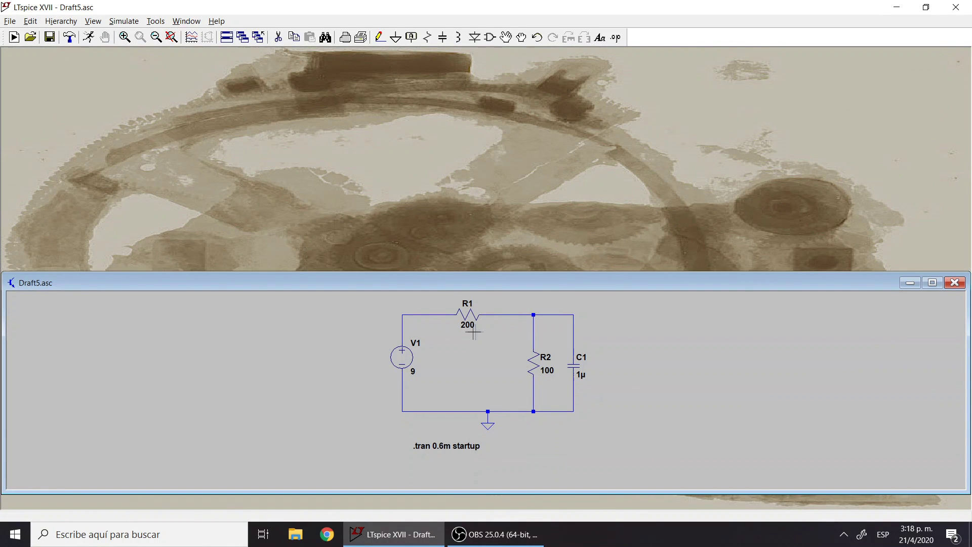
pyautogui.click(495, 316)
pyautogui.click(423, 315)
# - Place R1 in line between the source and the R2–C1 node and wire both of its ends
pyautogui.click(477, 312)
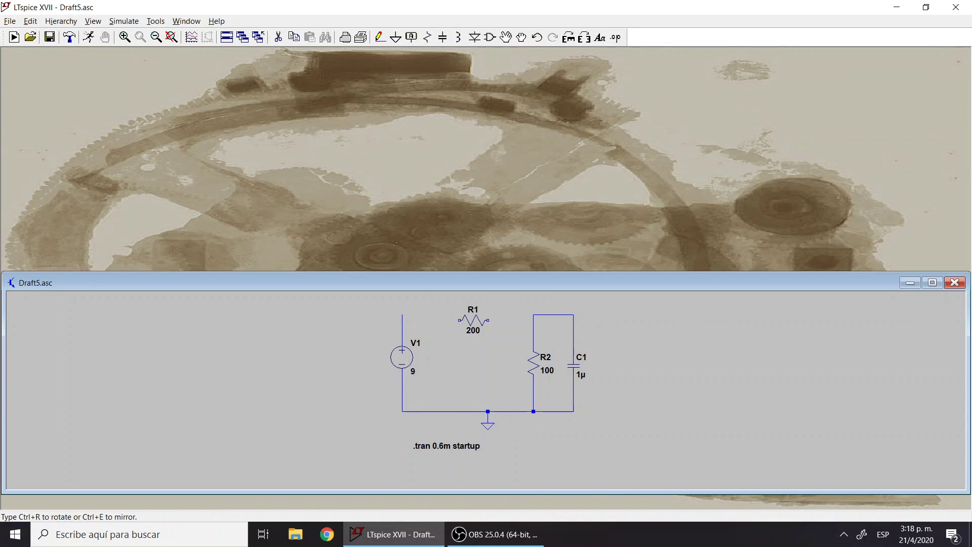
pyautogui.click(474, 314)
pyautogui.press('F3')
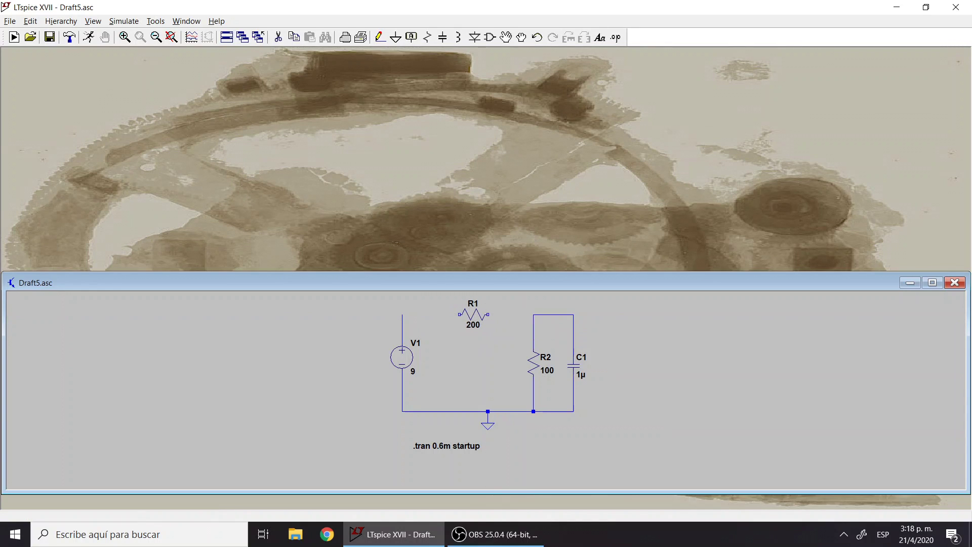
pyautogui.click(533, 314)
pyautogui.click(488, 314)
pyautogui.click(459, 315)
pyautogui.click(403, 315)
pyautogui.press('Escape')
# - Run the simulation and plot the current through R1 and the differential voltage across R1
pyautogui.click(89, 38)
pyautogui.click(474, 327)
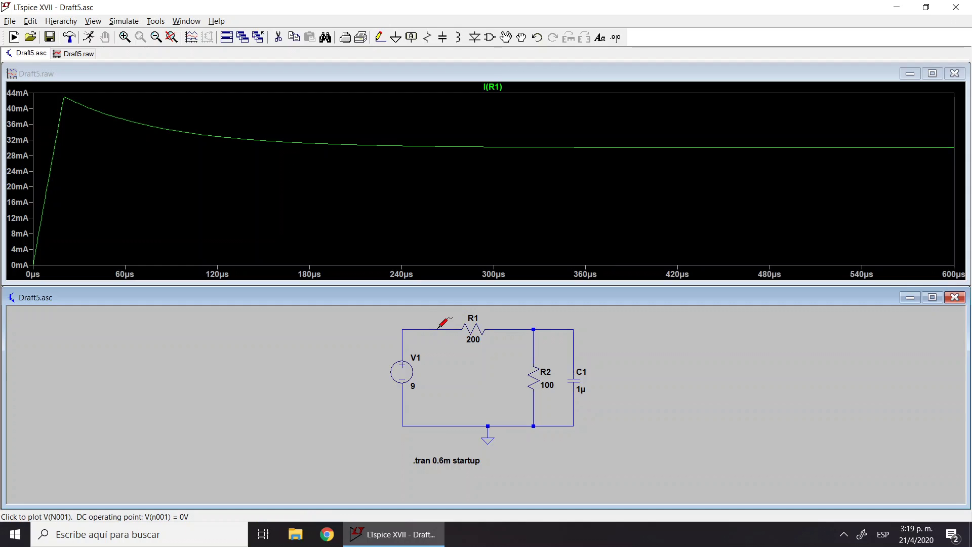
pyautogui.moveTo(438, 327); pyautogui.dragTo(520, 330)
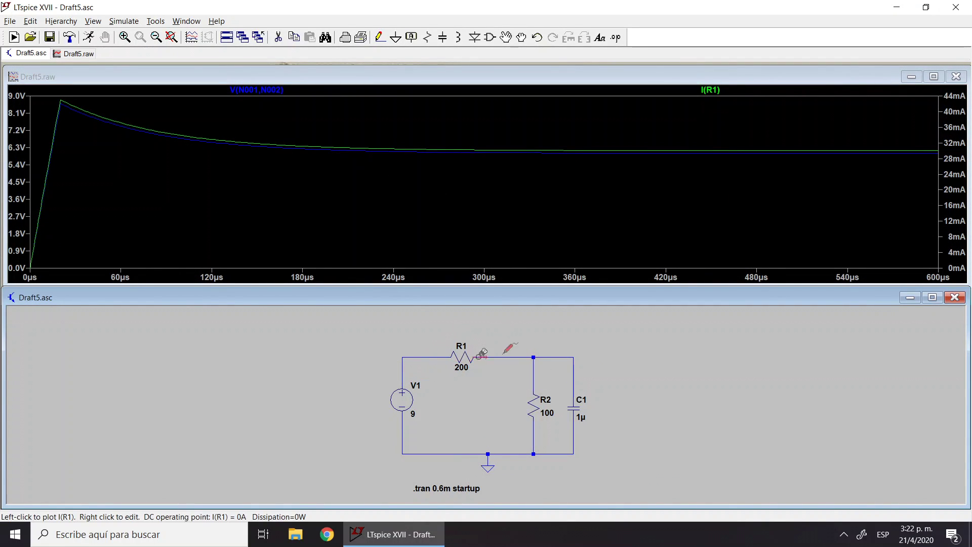
# - Add the currents through R2 and C1 and the voltage at the R2–C1 node to the plot
pyautogui.click(536, 403)
pyautogui.click(571, 405)
pyautogui.click(557, 357)
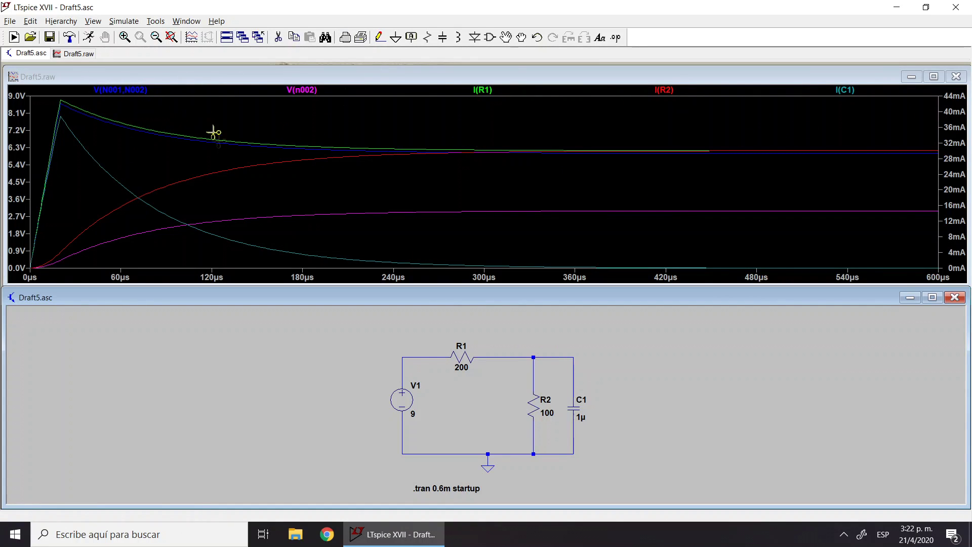
# - Delete the I(R1), I(R2), I(C1) and V(n002) traces from the plot
pyautogui.click(592, 76)
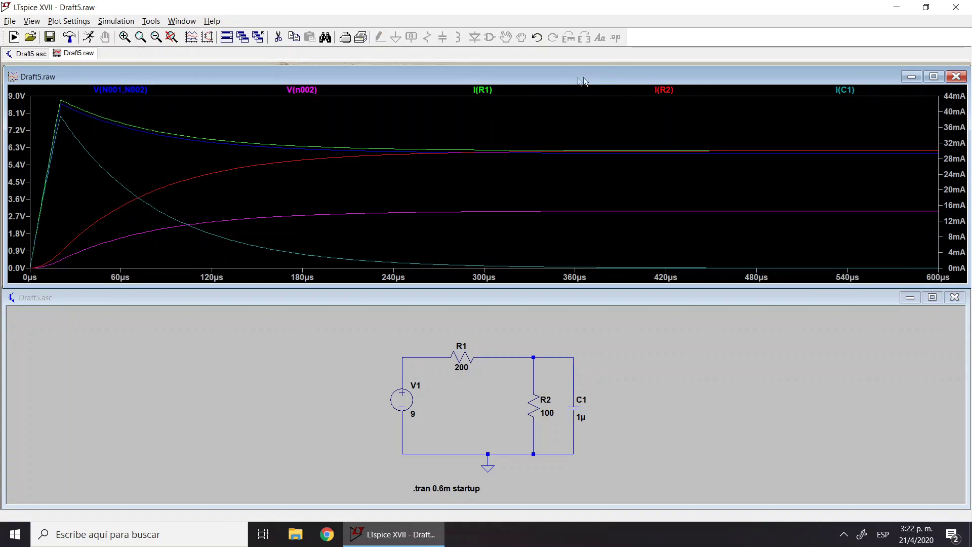
pyautogui.click(484, 92)
pyautogui.click(604, 92)
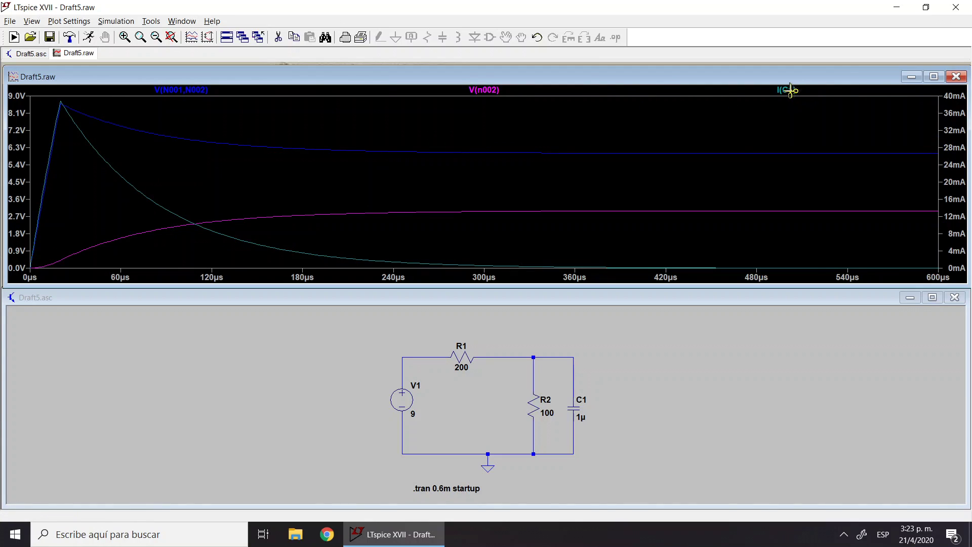
pyautogui.click(794, 91)
pyautogui.click(726, 90)
# - Plot the R2–C1 node voltage and the C1 and R2 currents again, and reduce the plot to the node voltage alone
pyautogui.click(570, 295)
pyautogui.click(533, 356)
pyautogui.click(577, 407)
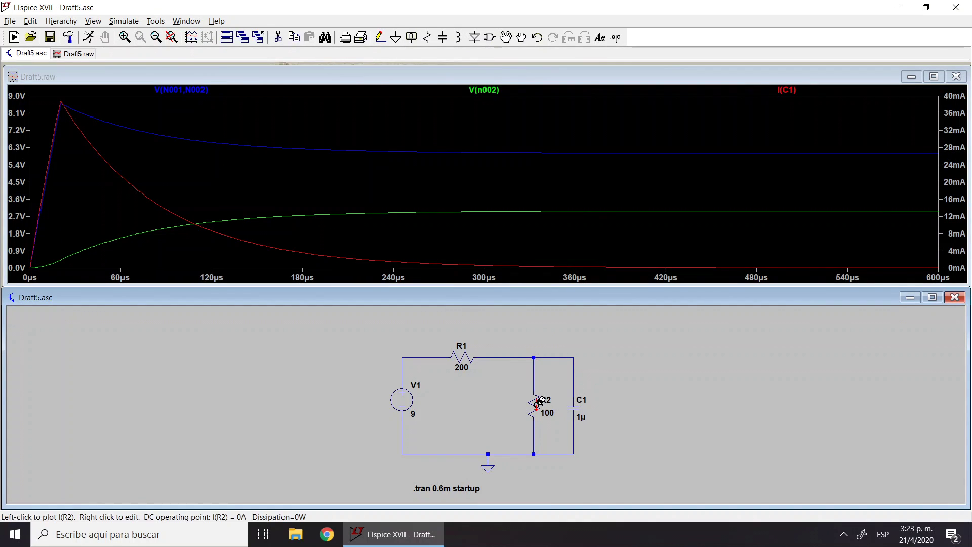
pyautogui.click(529, 400)
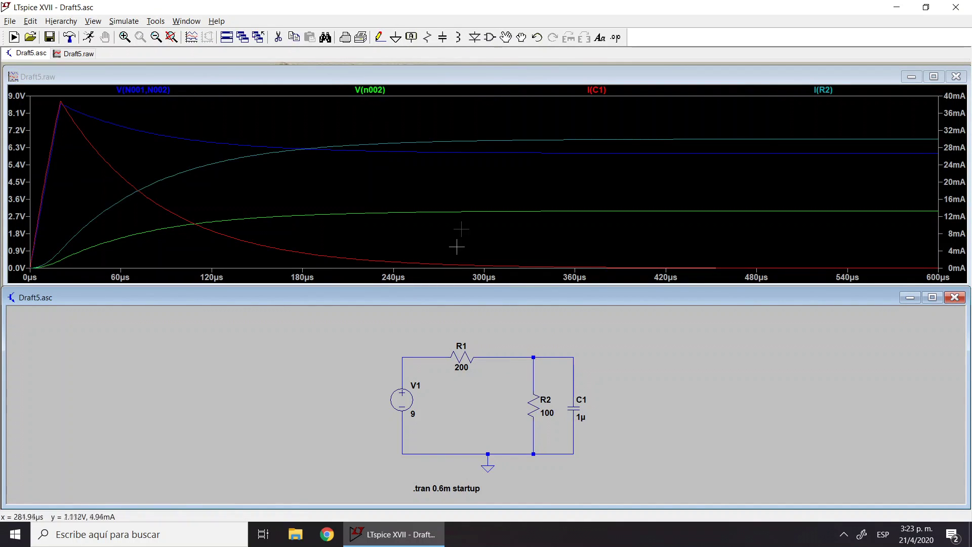
pyautogui.click(547, 355)
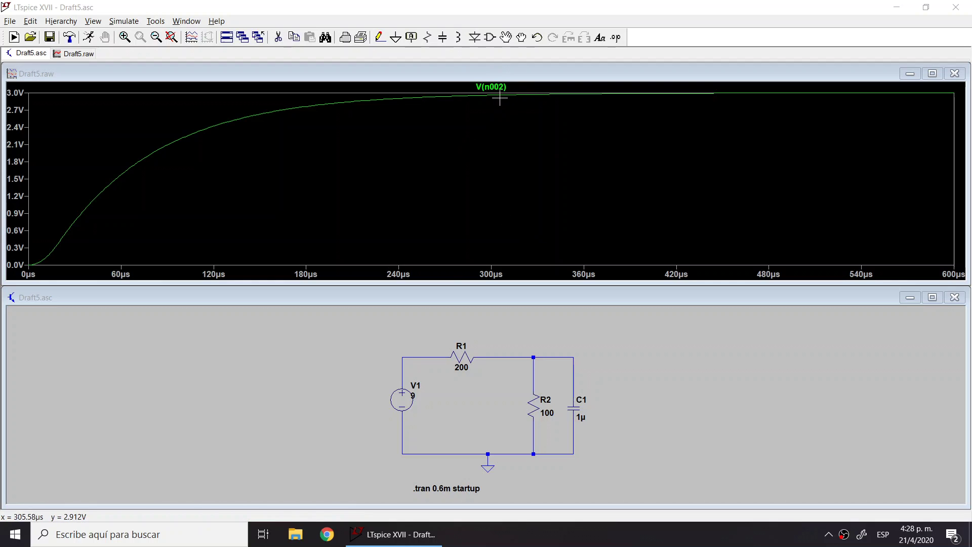
# - Create a net label named Salida with port type Output and place it above the wire joining R2 and C1
pyautogui.click(411, 37)
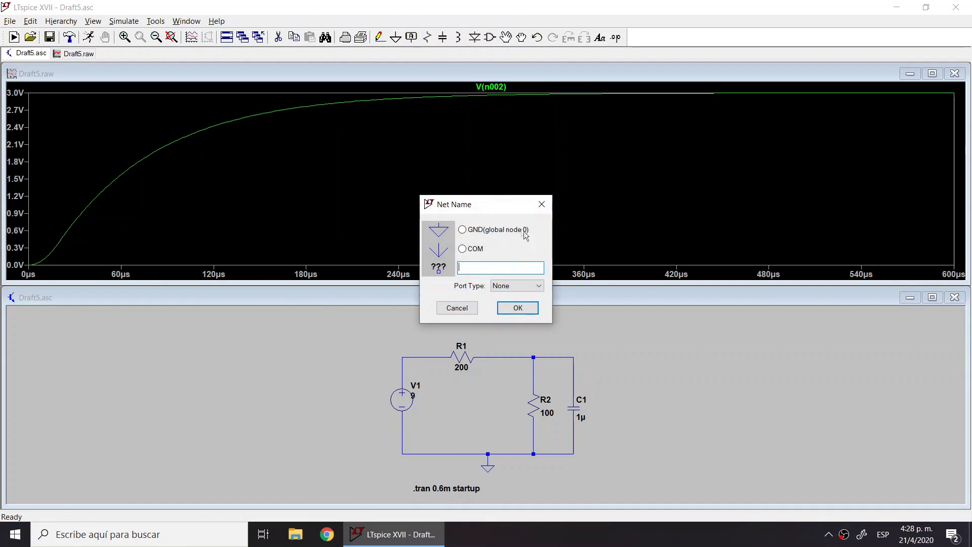
pyautogui.write('Salida')
pyautogui.click(506, 285)
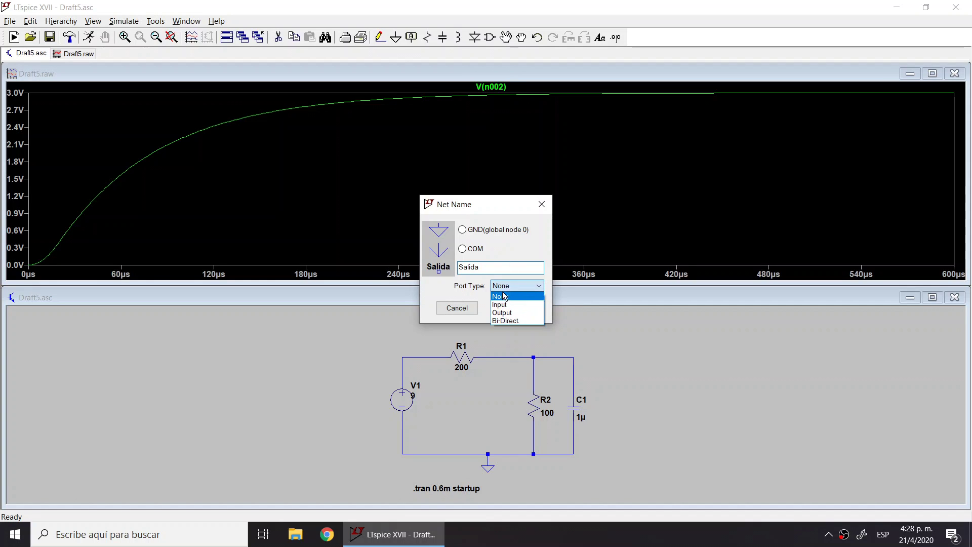
pyautogui.click(511, 313)
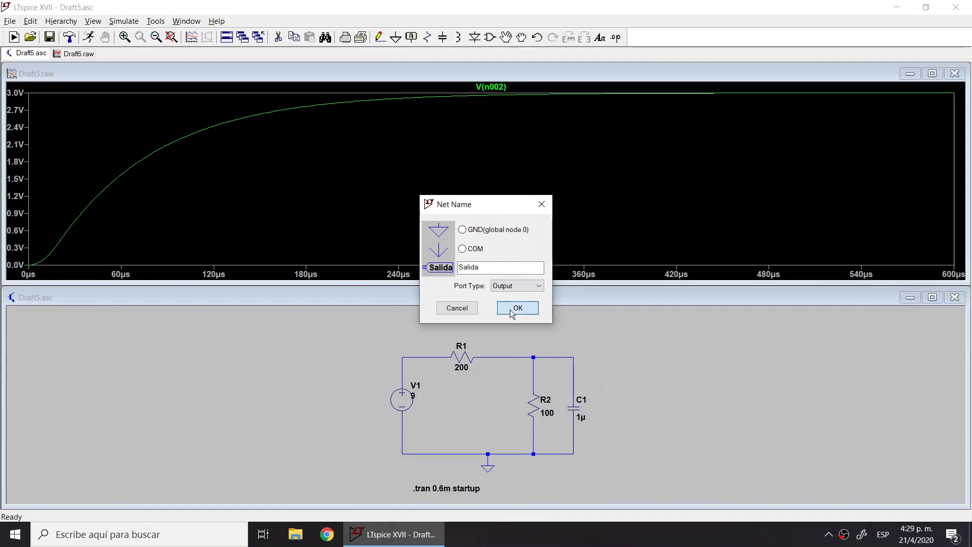
pyautogui.click(516, 308)
pyautogui.click(550, 328)
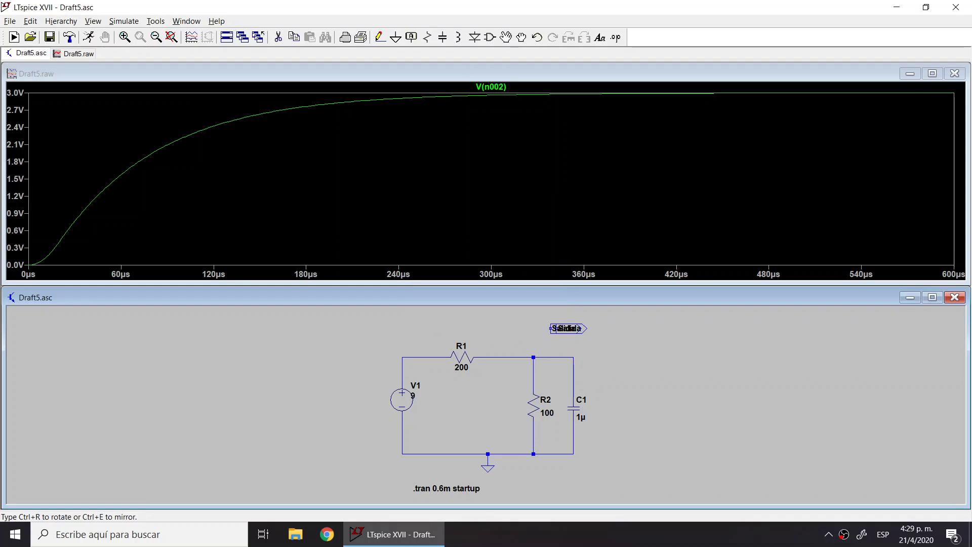
pyautogui.hotkey('ctrl', 'r')
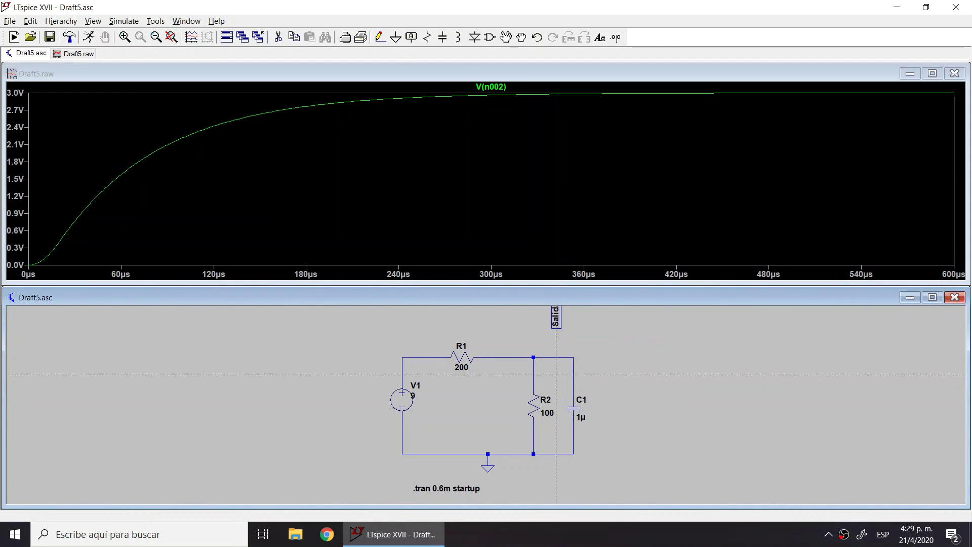
pyautogui.press('Escape')
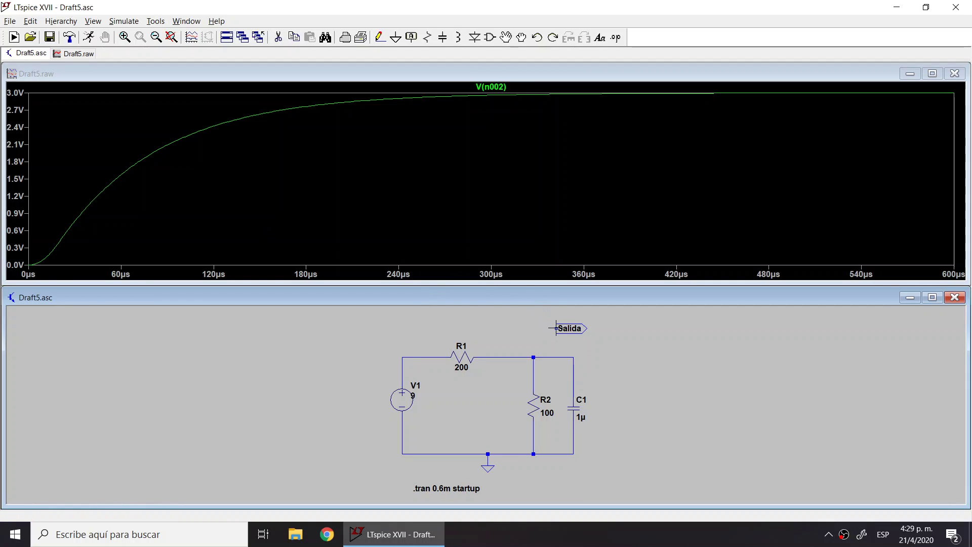
# - Wire the Salida label to the node joining R2 and C1 and rerun the simulation
pyautogui.moveTo(555, 328); pyautogui.dragTo(545, 328)
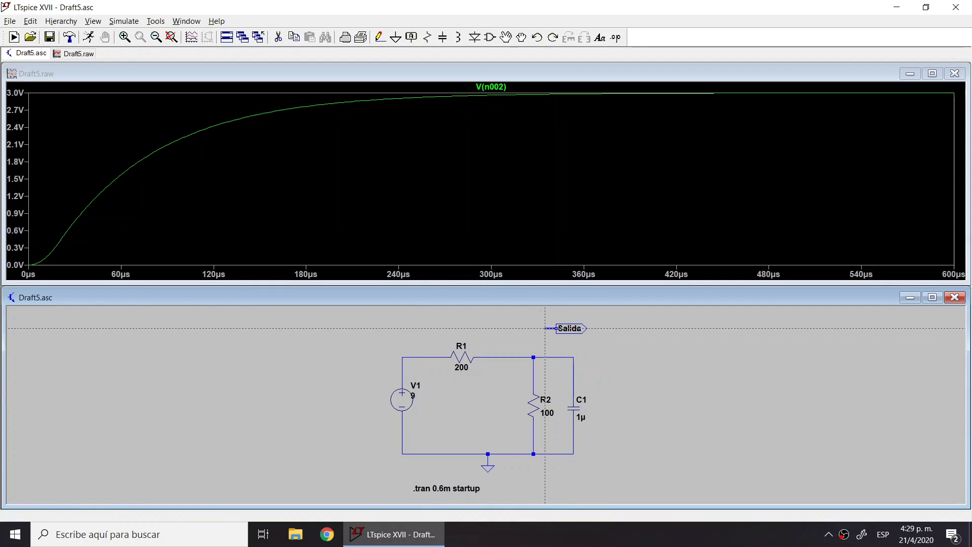
pyautogui.click(545, 357)
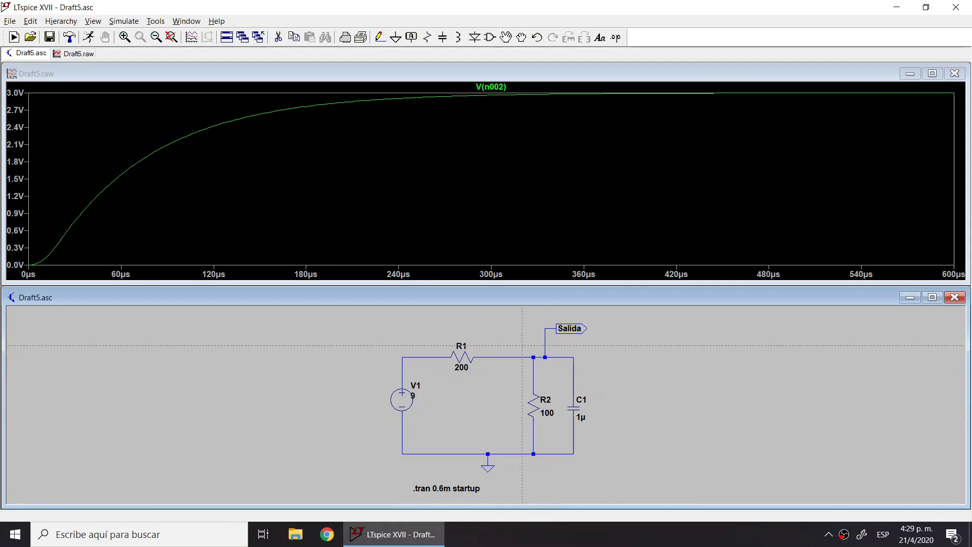
pyautogui.click(89, 36)
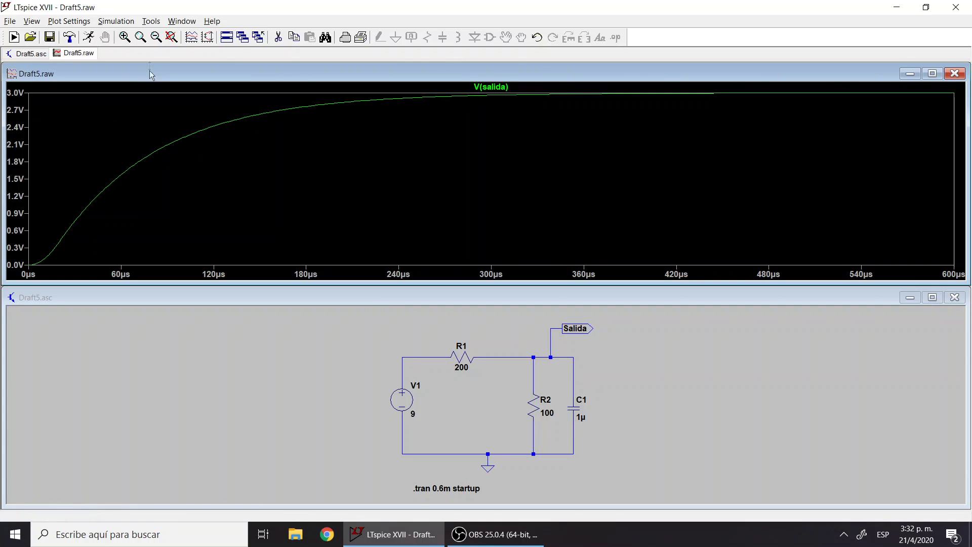
# - Zoom in on the rising part of the V(salida) curve, about 10 to 160 µs, and restore the full extents
pyautogui.click(125, 37)
pyautogui.moveTo(46, 145); pyautogui.dragTo(269, 262)
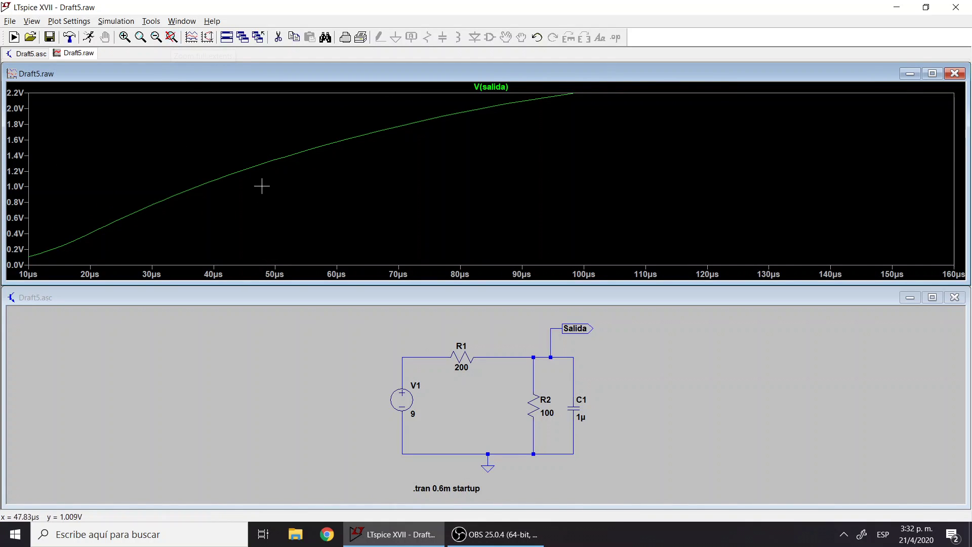
pyautogui.click(176, 39)
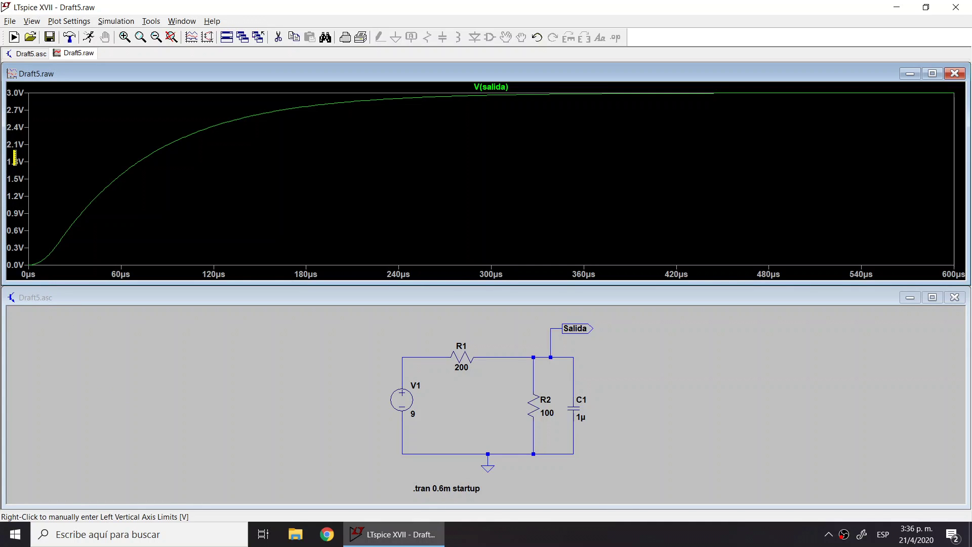
# - Set the vertical axis's top limit to 4 V, view the plot maximized and tile the windows again
pyautogui.rightClick(15, 158)
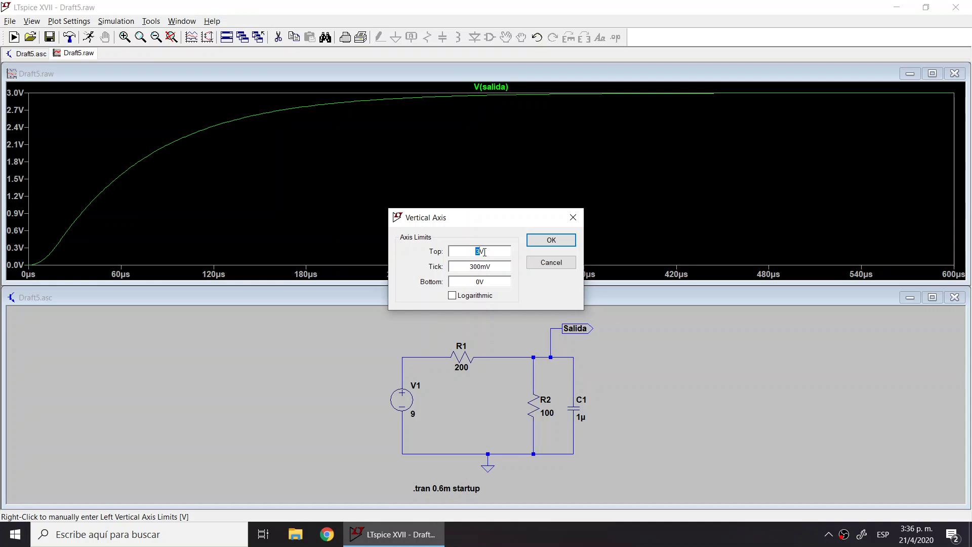
pyautogui.click(551, 240)
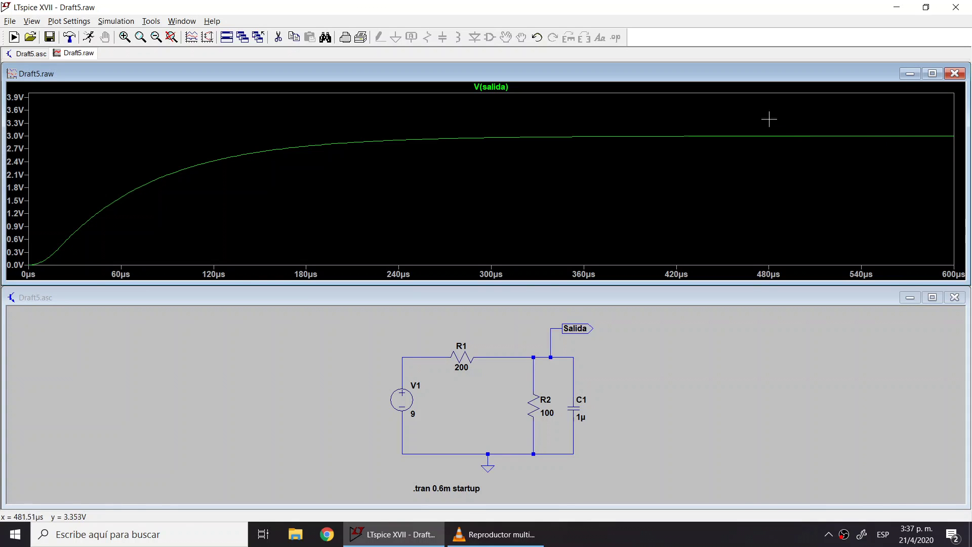
pyautogui.click(932, 75)
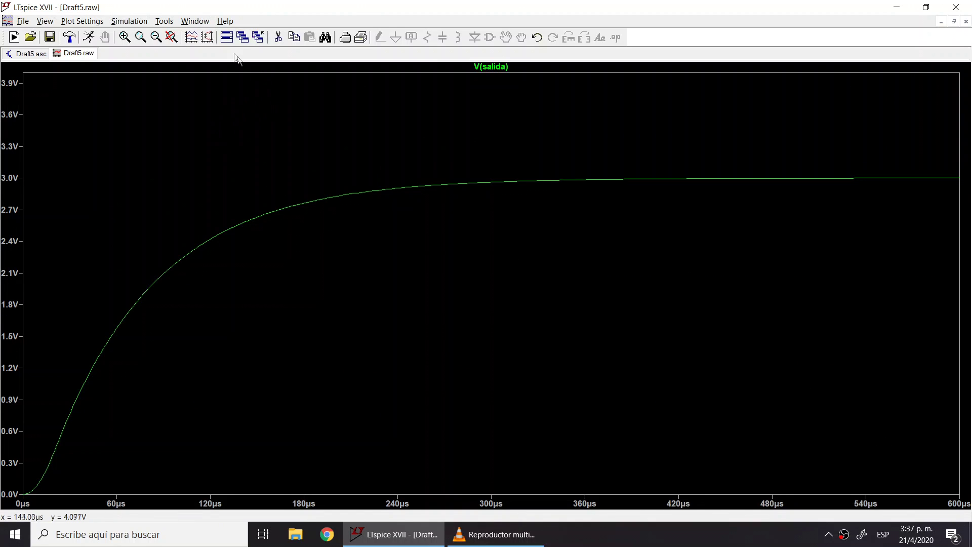
pyautogui.click(227, 38)
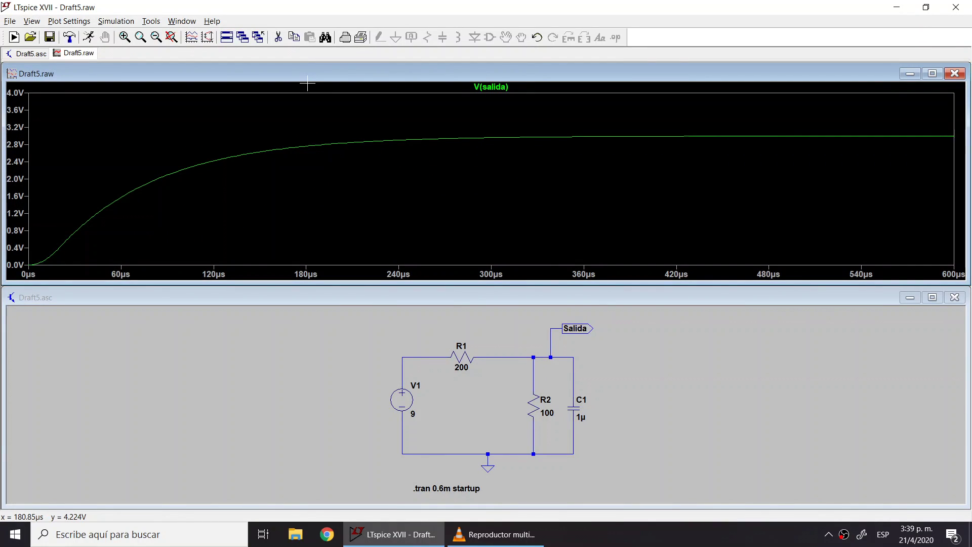
# - Turn on the grid and the data point marks in the waveform plot
pyautogui.click(82, 25)
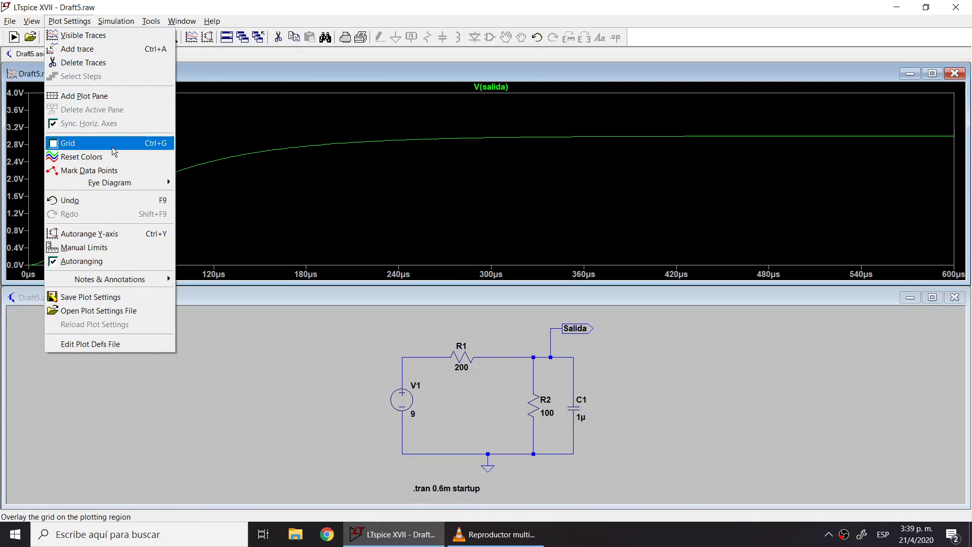
pyautogui.click(115, 147)
pyautogui.click(86, 23)
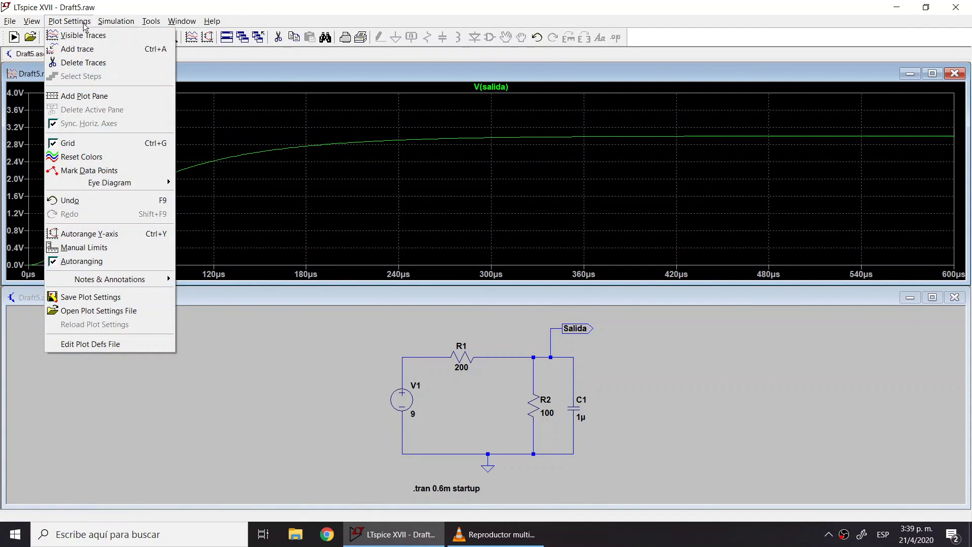
pyautogui.click(134, 173)
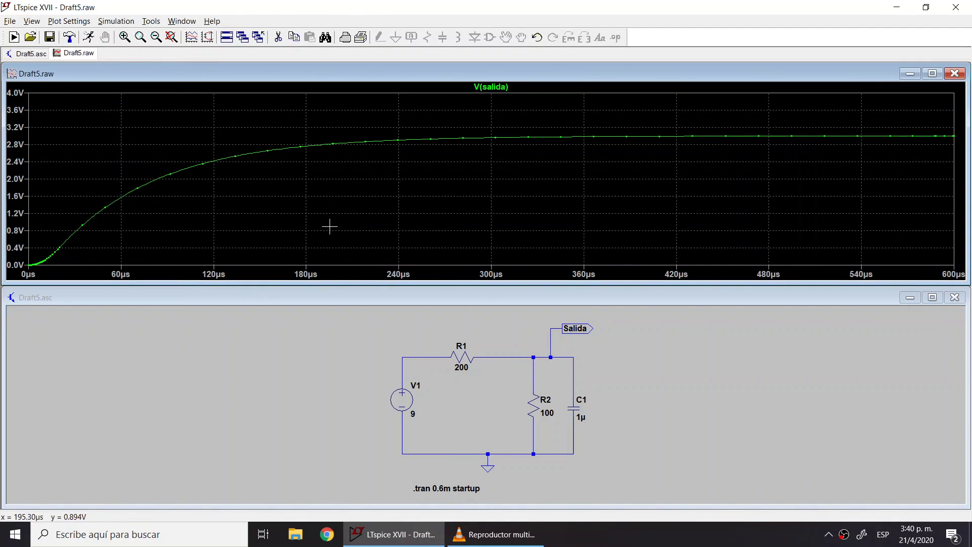
# - Turn off the grid and the data point marks in the waveform plot
pyautogui.click(82, 21)
pyautogui.click(91, 142)
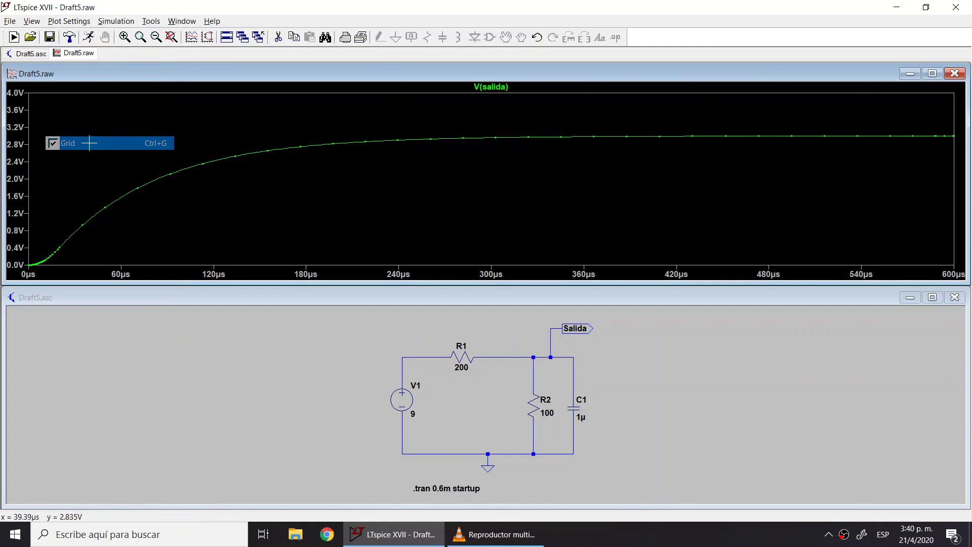
pyautogui.click(70, 21)
pyautogui.click(73, 170)
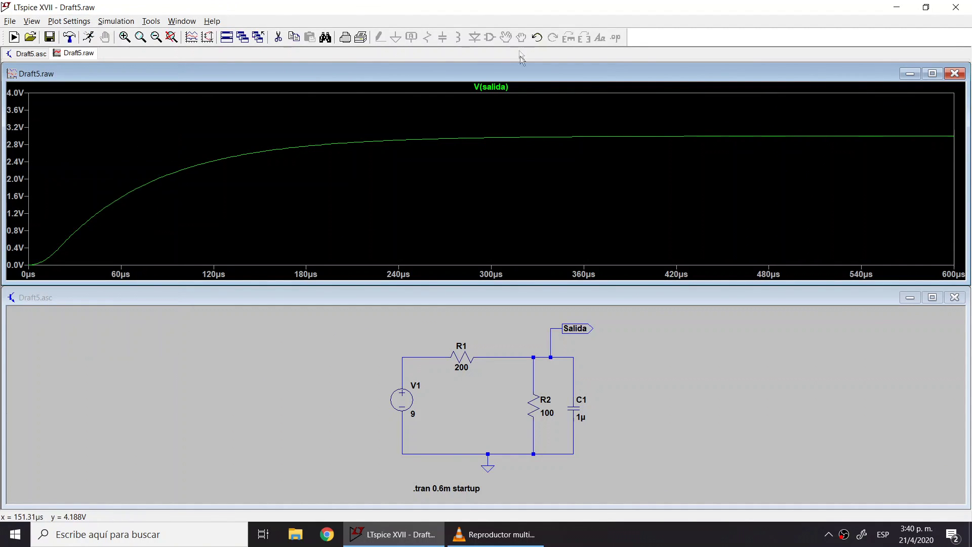
# - Change the V(salida) trace color to red and attach a measuring cursor to the trace
pyautogui.rightClick(500, 87)
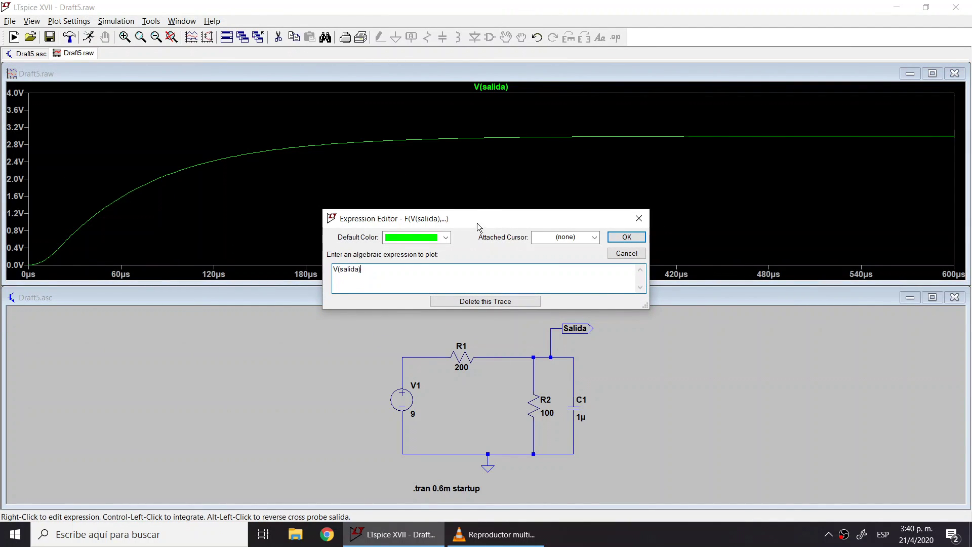
pyautogui.click(594, 238)
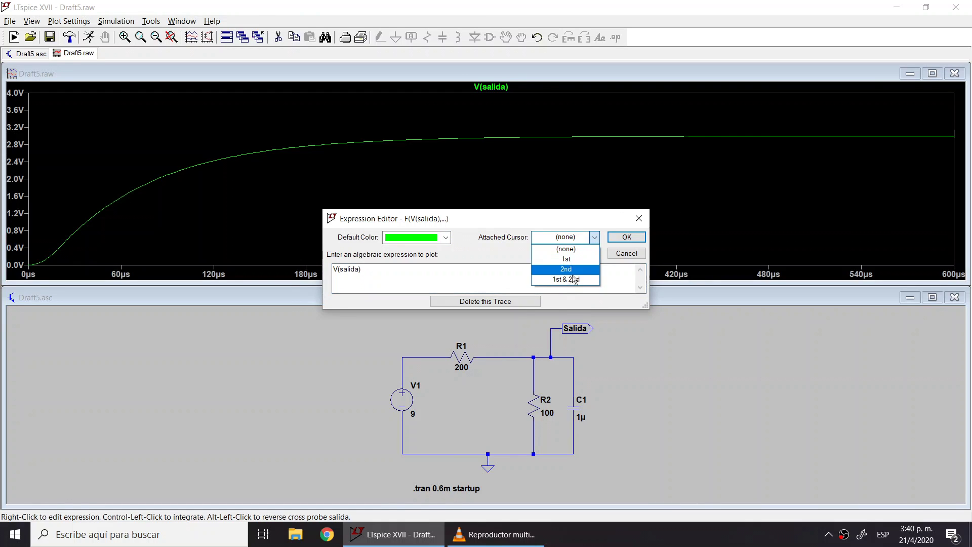
pyautogui.click(446, 237)
pyautogui.click(446, 237)
pyautogui.click(430, 281)
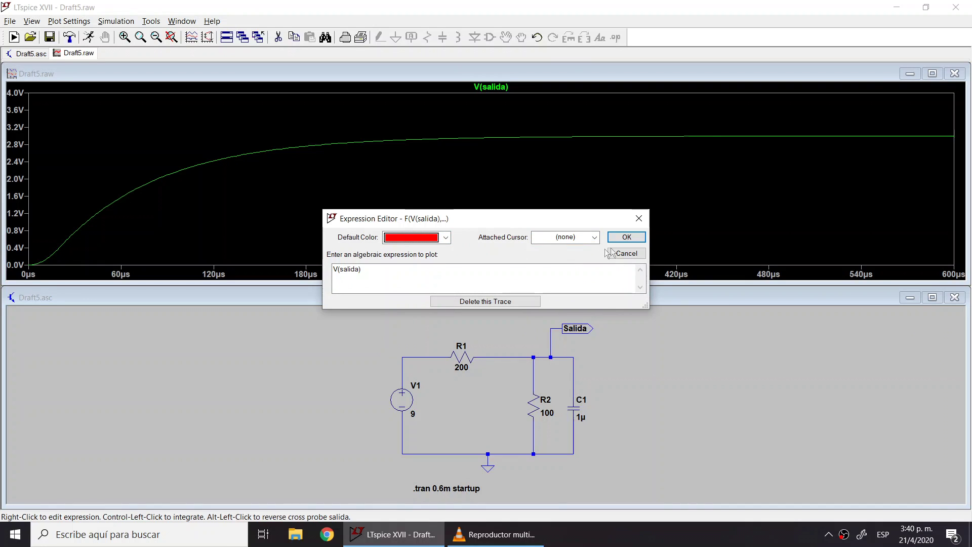
pyautogui.click(626, 237)
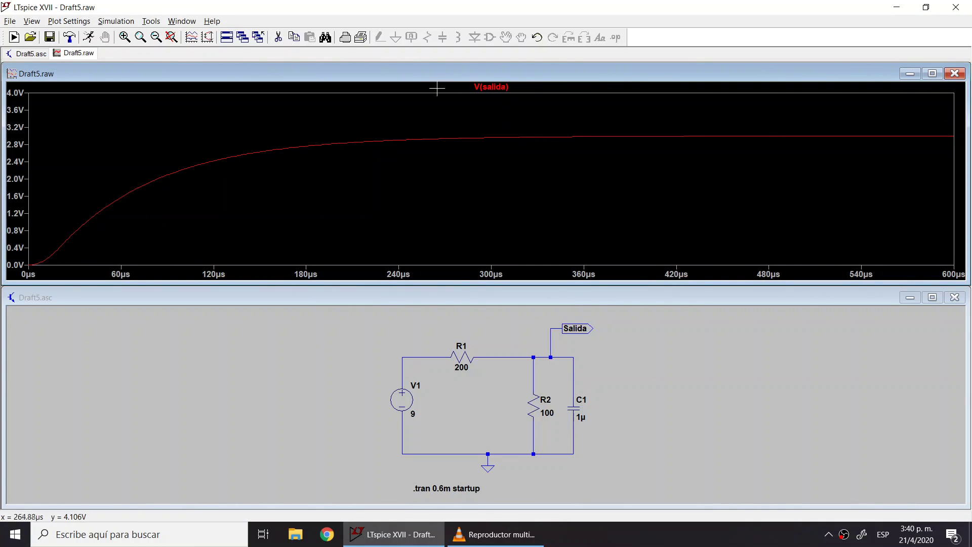
pyautogui.click(494, 87)
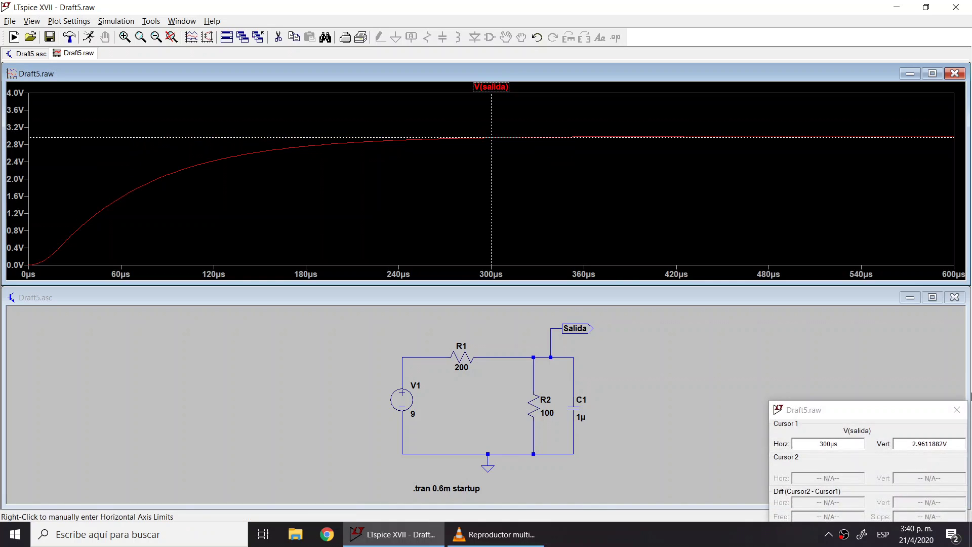
# - Place the first V(salida) cursor at about 105 µs and attach a second cursor at about 248 µs
pyautogui.moveTo(858, 407); pyautogui.dragTo(794, 322)
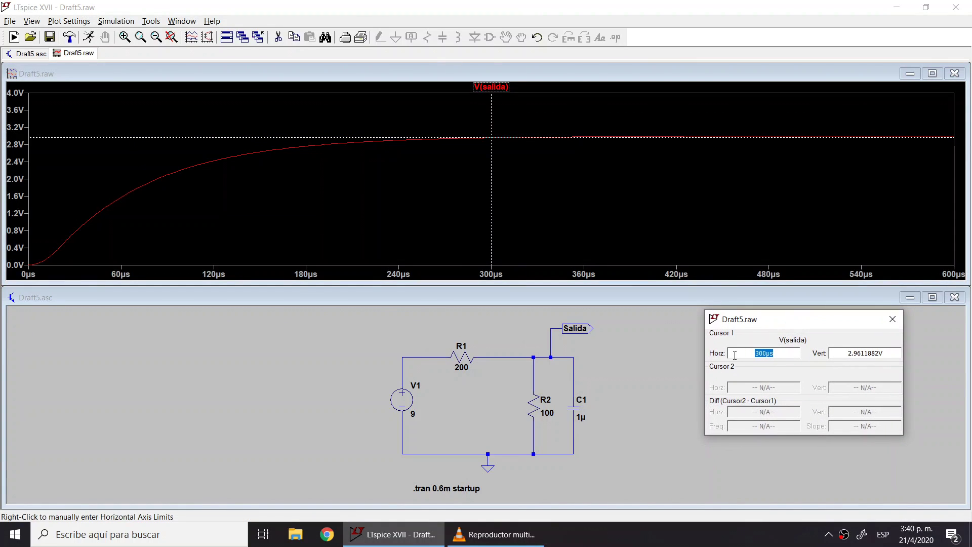
pyautogui.moveTo(491, 139); pyautogui.dragTo(466, 138)
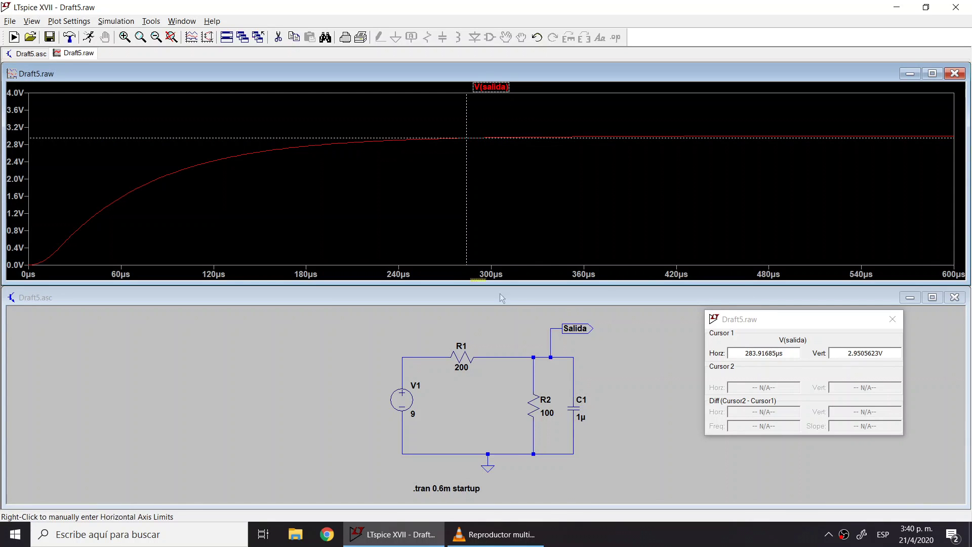
pyautogui.moveTo(464, 157)
pyautogui.mouseDown()
pyautogui.moveTo(178, 206)
pyautogui.moveTo(521, 199)
pyautogui.moveTo(243, 211)
pyautogui.moveTo(192, 222)
pyautogui.mouseUp()
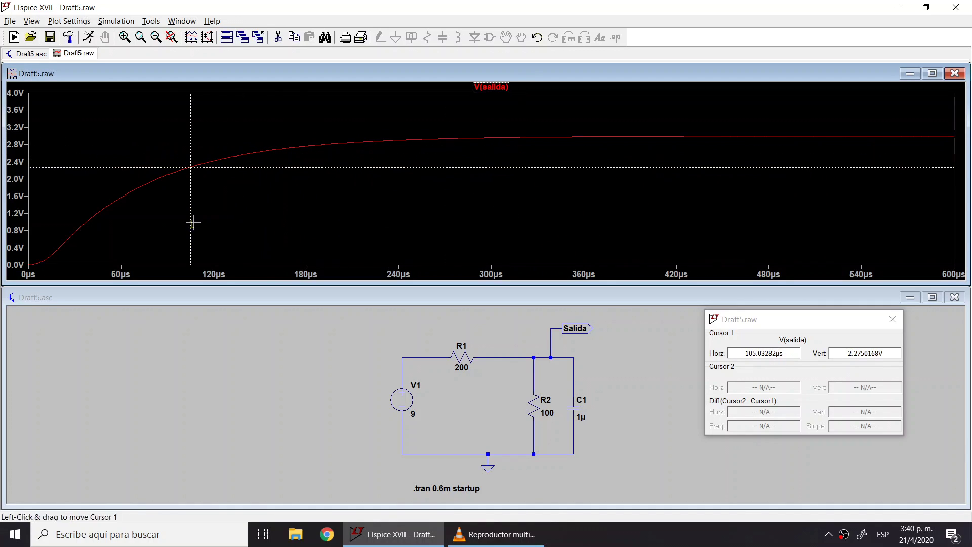
pyautogui.click(500, 89)
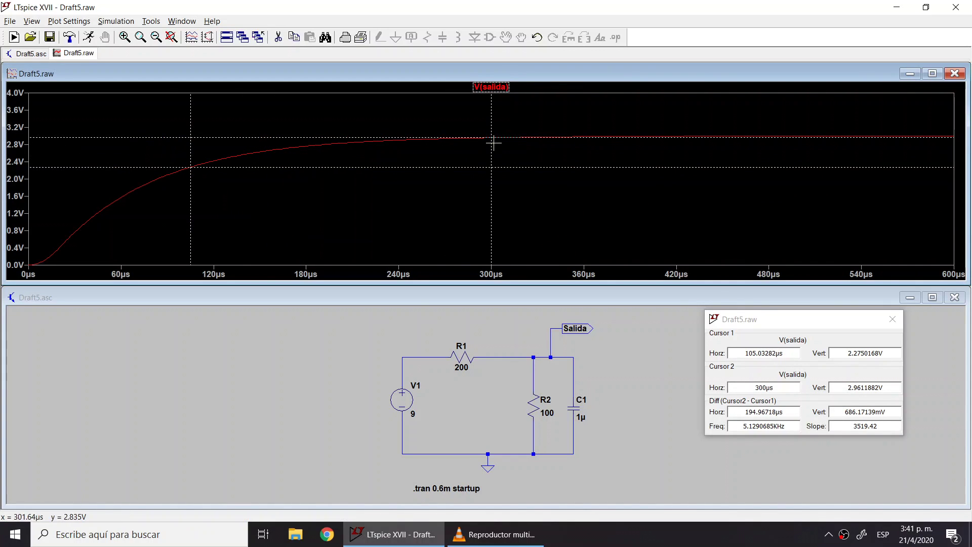
pyautogui.moveTo(491, 145)
pyautogui.mouseDown()
pyautogui.moveTo(690, 150)
pyautogui.moveTo(412, 154)
pyautogui.mouseUp()
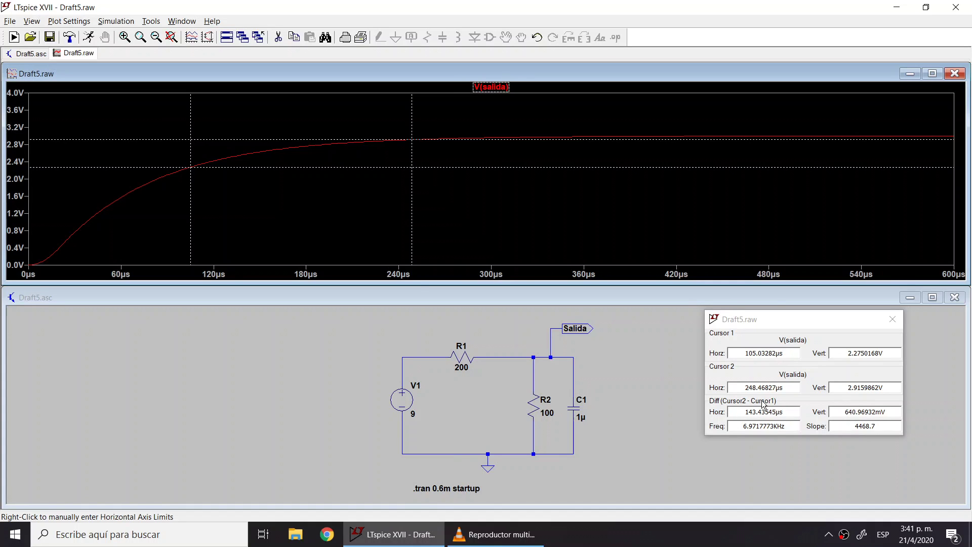
# - Read the horizontal, vertical, frequency and slope differences between the two cursors and close the cursor readout
pyautogui.doubleClick(741, 414)
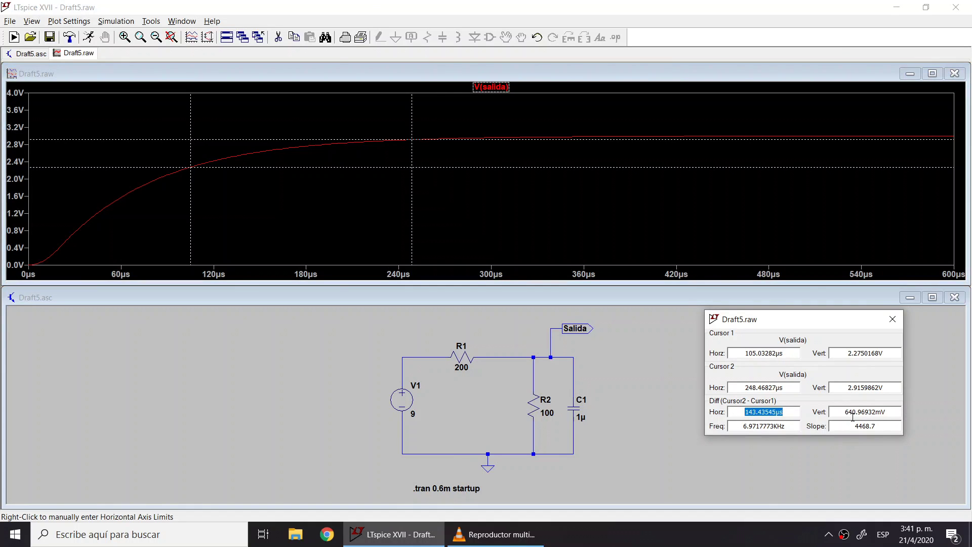
pyautogui.moveTo(843, 413); pyautogui.dragTo(885, 425)
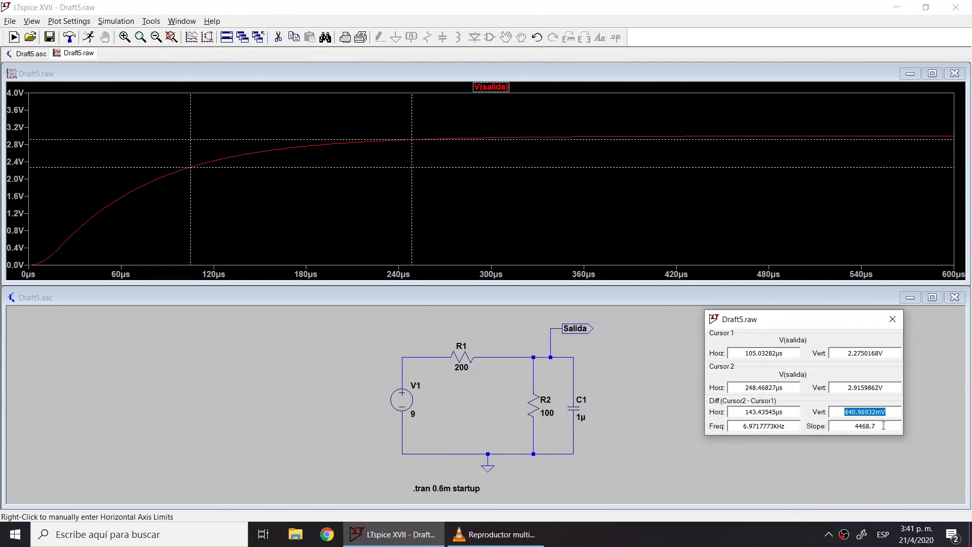
pyautogui.moveTo(728, 427); pyautogui.dragTo(878, 440)
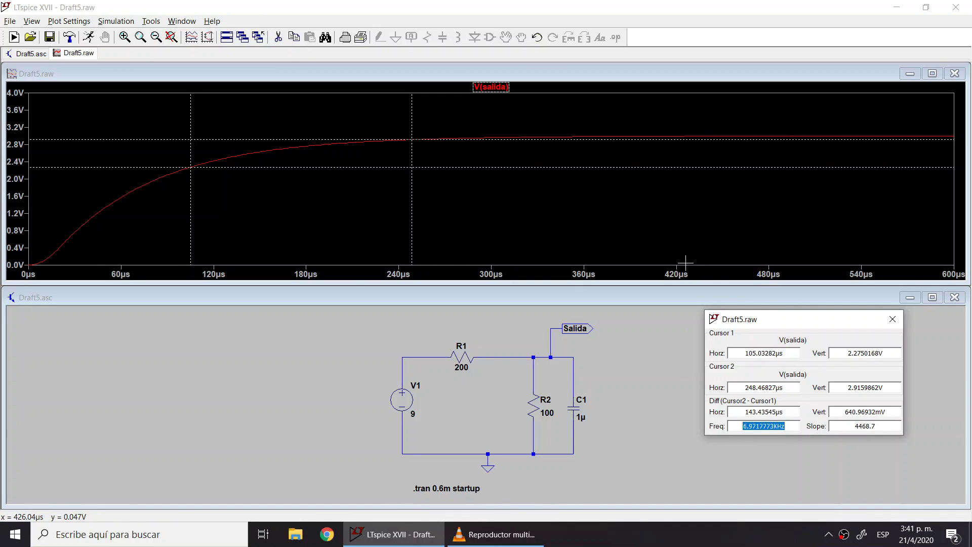
pyautogui.moveTo(883, 422); pyautogui.dragTo(793, 438)
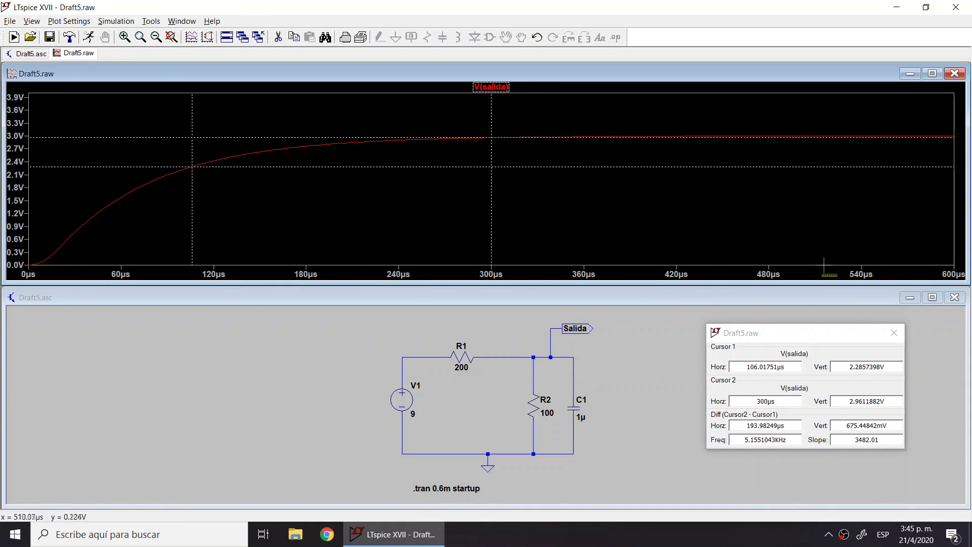
pyautogui.click(894, 333)
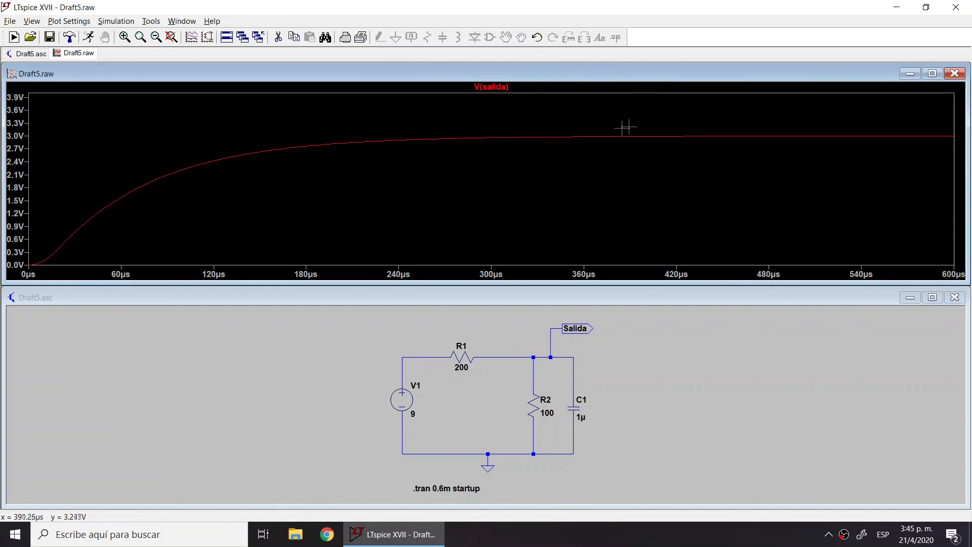
# - Add a second plot pane to the waveform window and plot V(salida) in it
pyautogui.rightClick(449, 179)
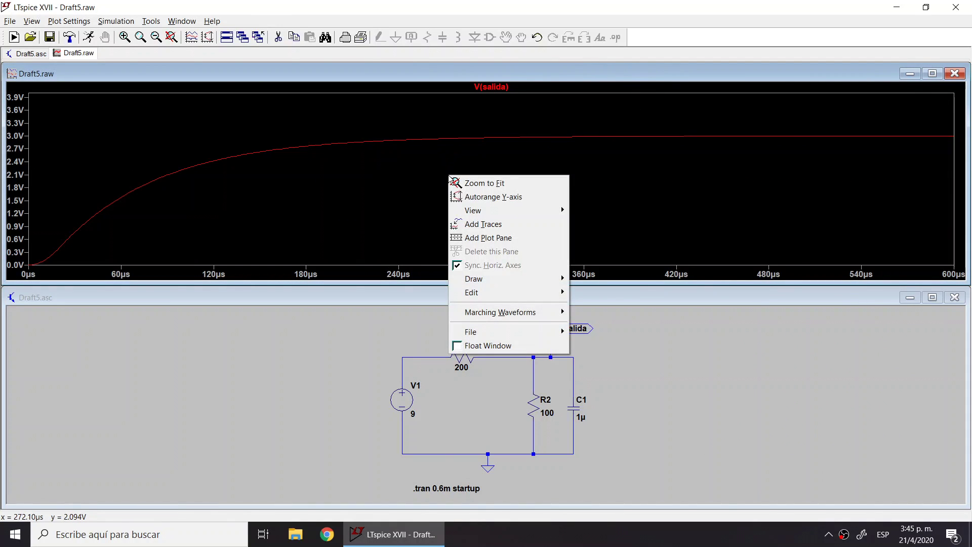
pyautogui.click(501, 241)
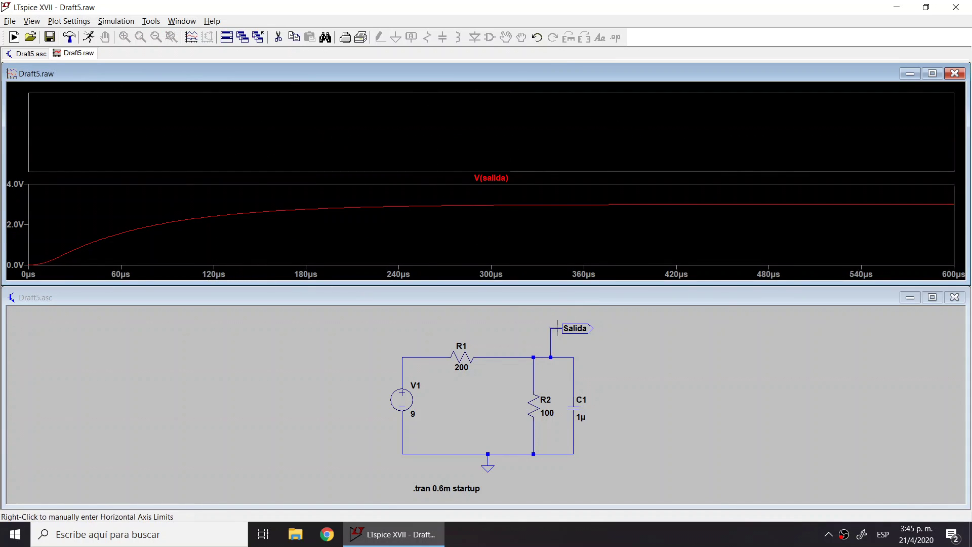
pyautogui.click(538, 359)
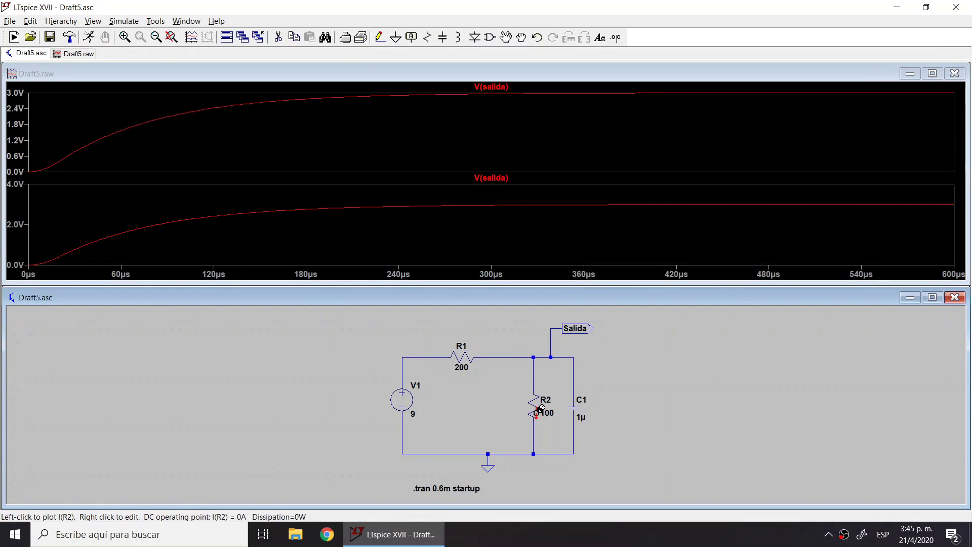
# - Plot the currents through R2 and C1 and move both traces into the lower pane
pyautogui.click(533, 407)
pyautogui.click(572, 403)
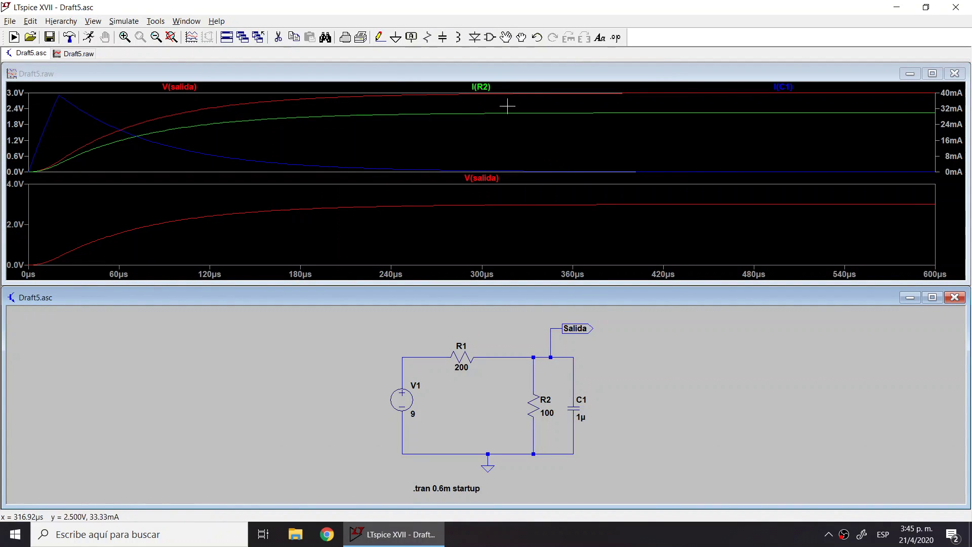
pyautogui.moveTo(491, 86); pyautogui.dragTo(380, 218)
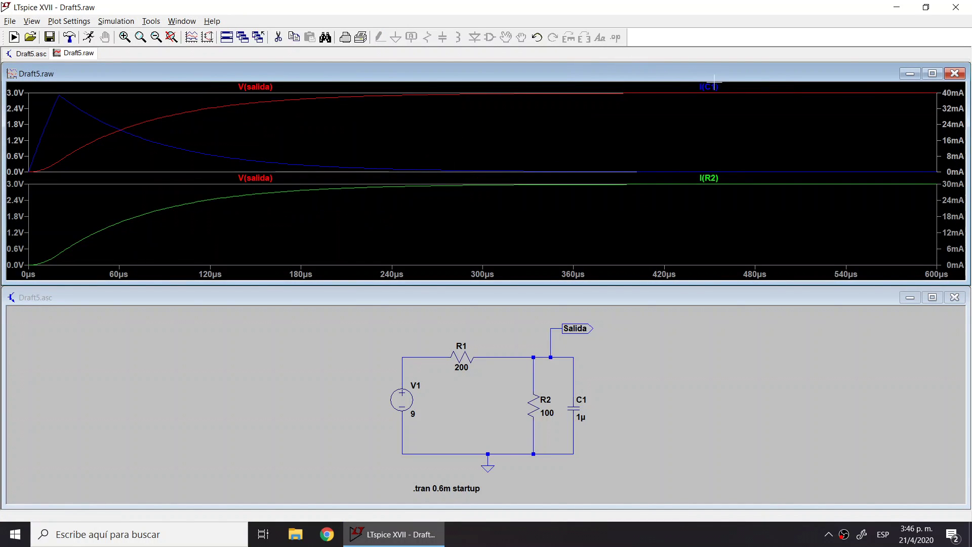
pyautogui.moveTo(714, 81); pyautogui.dragTo(499, 237)
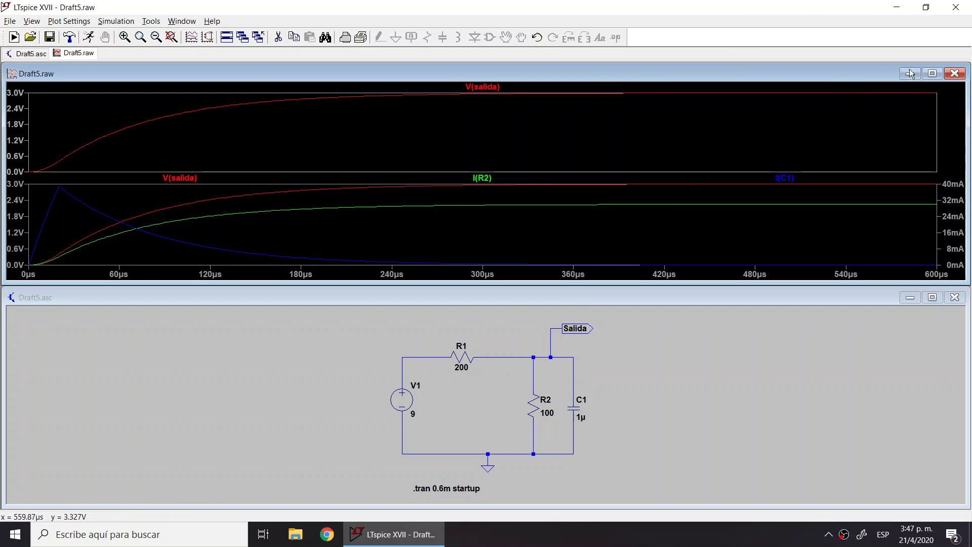
# - Close the waveform plot, maximize the schematic and redefine source V1 as a SINE with 0 V DC offset, 1 V amplitude and 1 kHz frequency
pyautogui.click(954, 74)
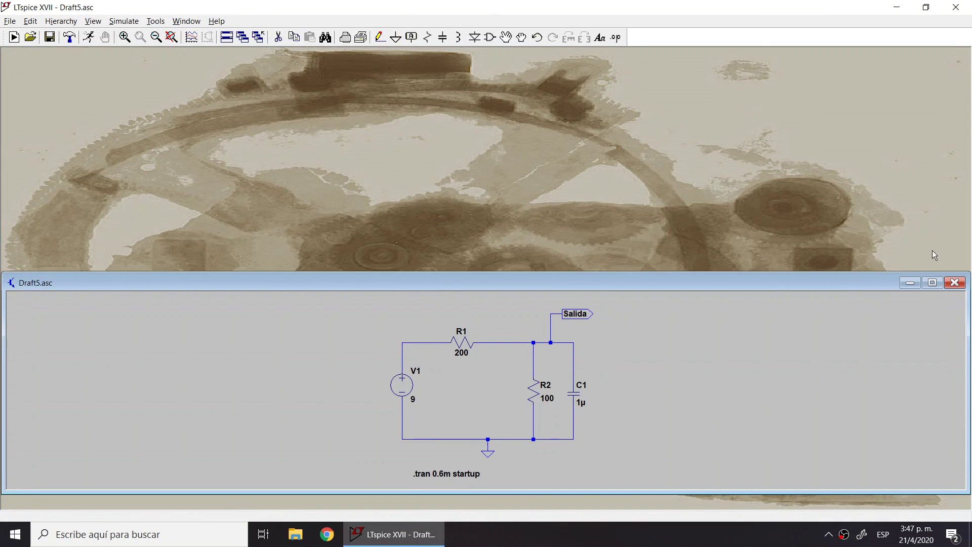
pyautogui.click(932, 282)
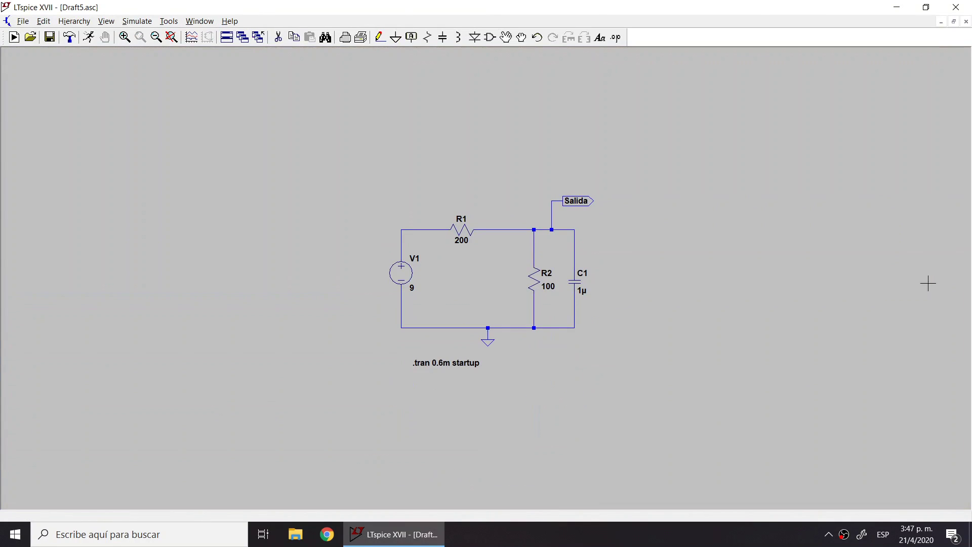
pyautogui.rightClick(405, 272)
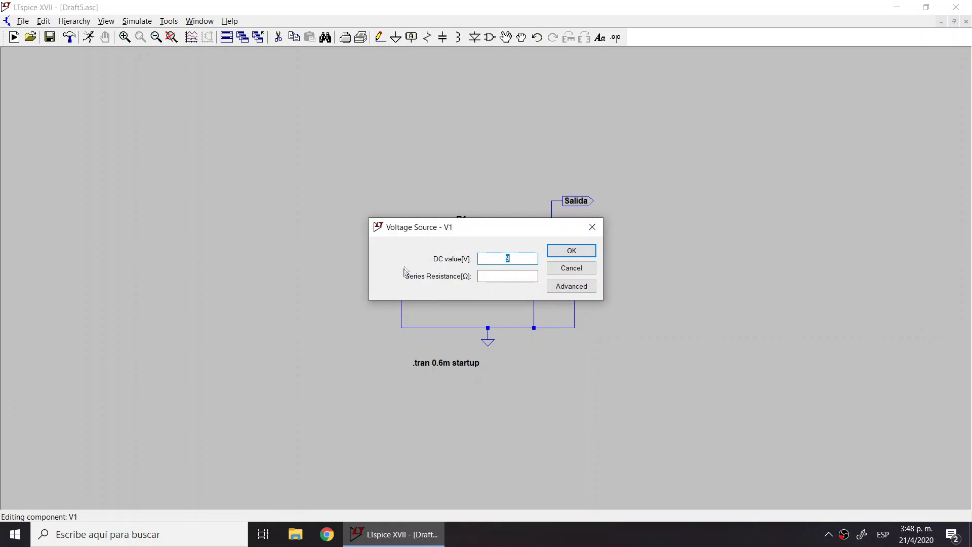
pyautogui.click(571, 292)
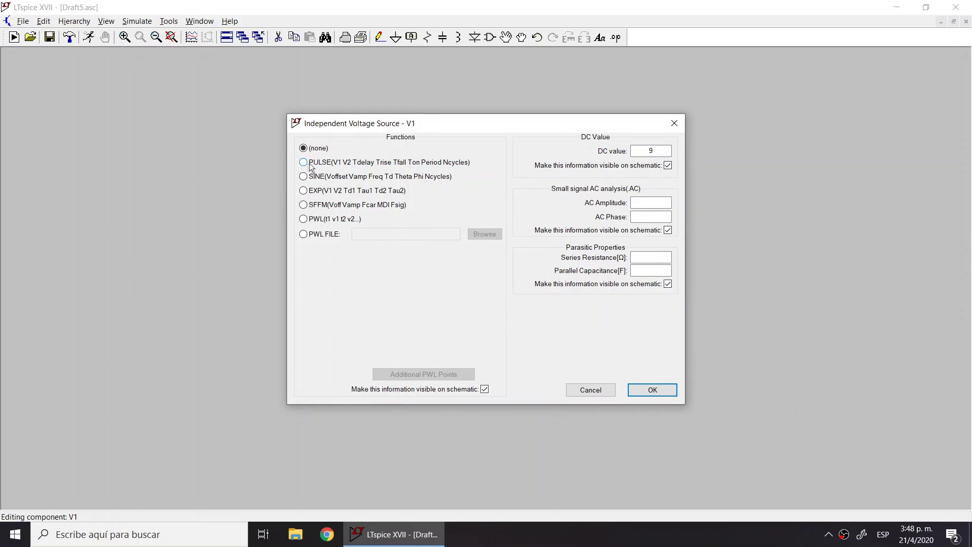
pyautogui.click(310, 163)
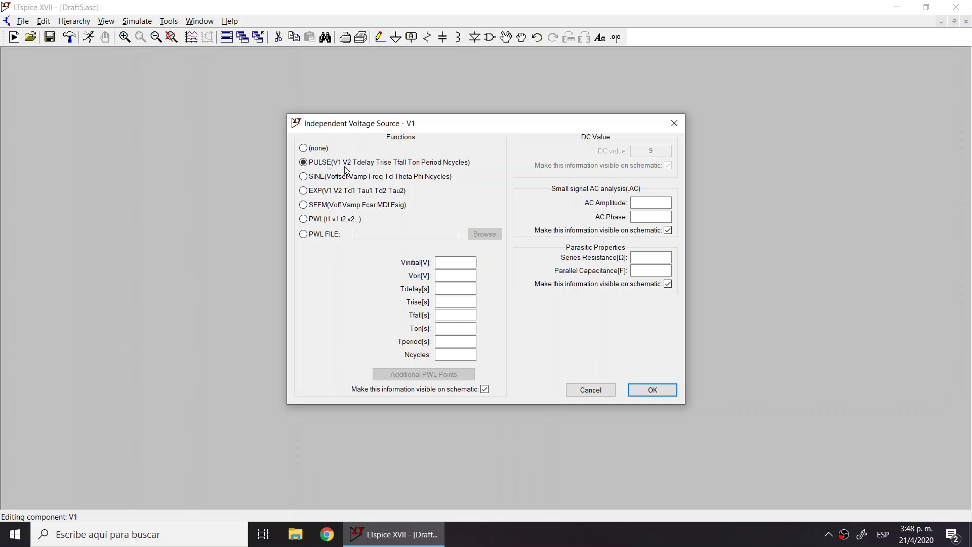
pyautogui.click(319, 180)
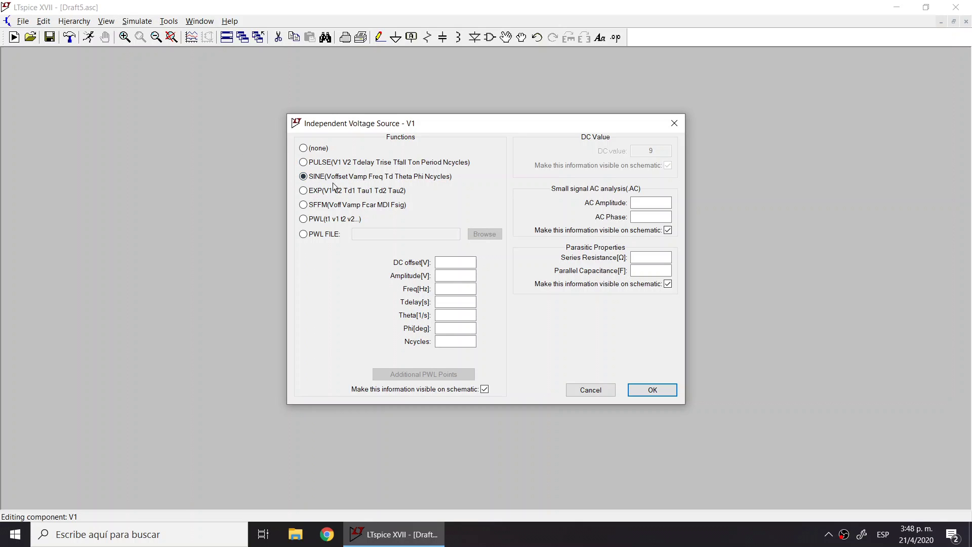
pyautogui.click(455, 261)
pyautogui.click(455, 263)
pyautogui.click(463, 275)
pyautogui.click(449, 286)
pyautogui.click(633, 388)
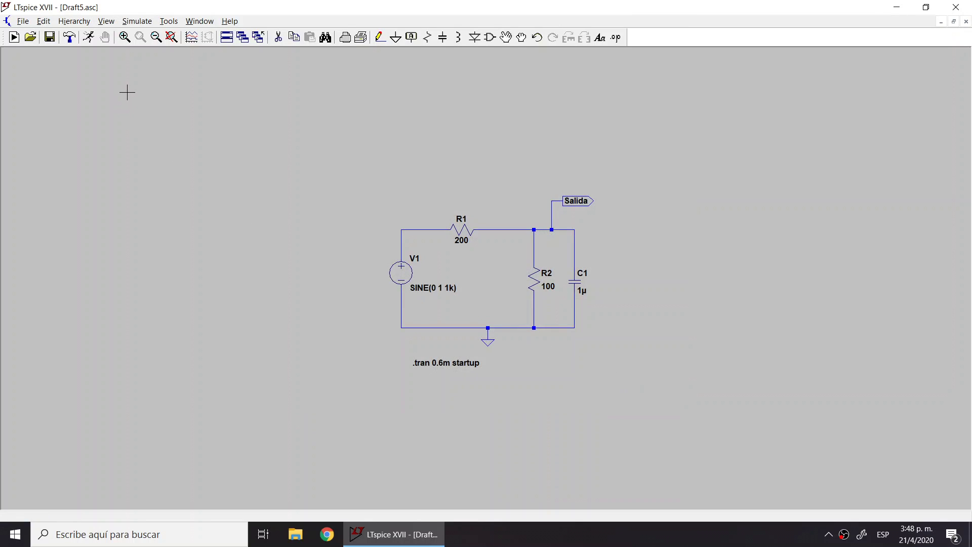
# - Set the transient analysis stop time to 2m and disable starting external DC supply voltages at 0V
pyautogui.rightClick(427, 361)
pyautogui.click(577, 212)
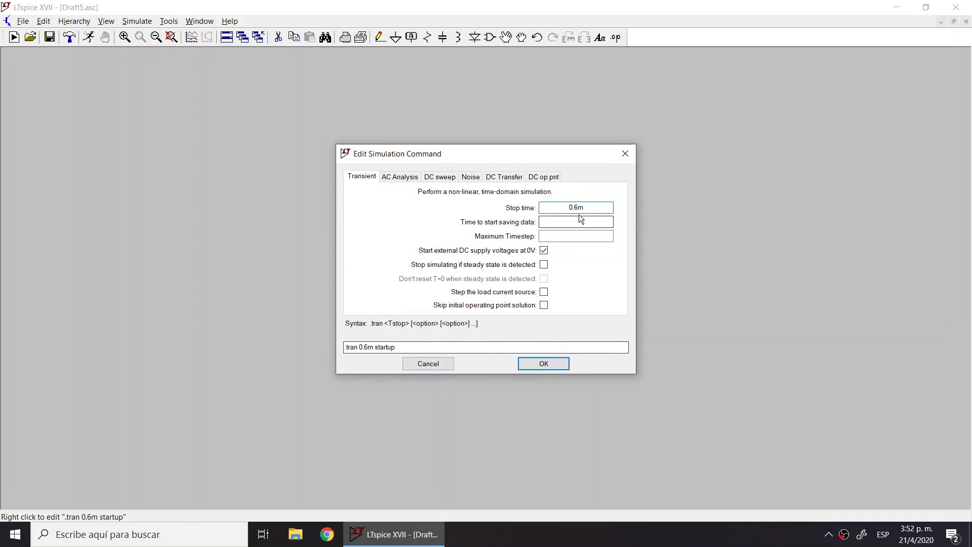
pyautogui.moveTo(578, 207); pyautogui.dragTo(528, 208)
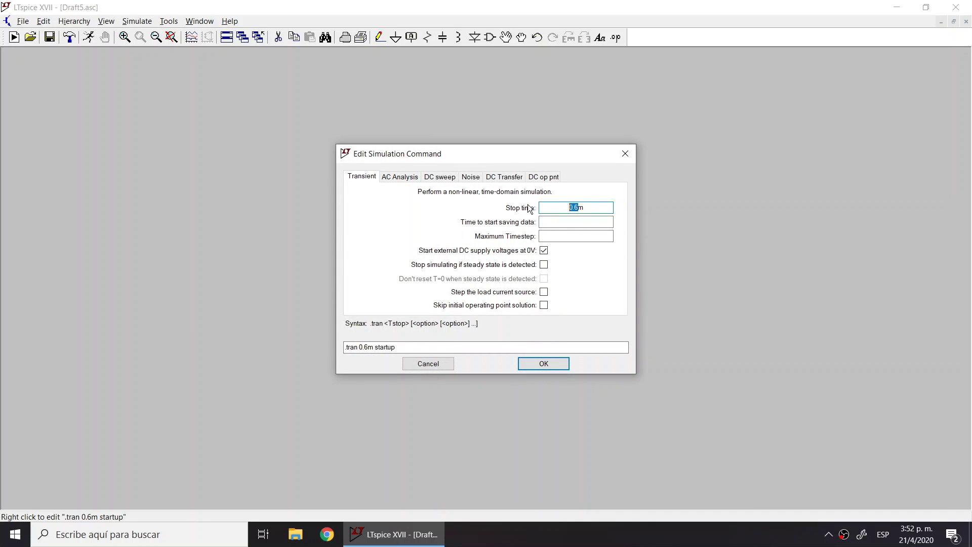
pyautogui.write('2m')
pyautogui.click(543, 250)
pyautogui.click(564, 360)
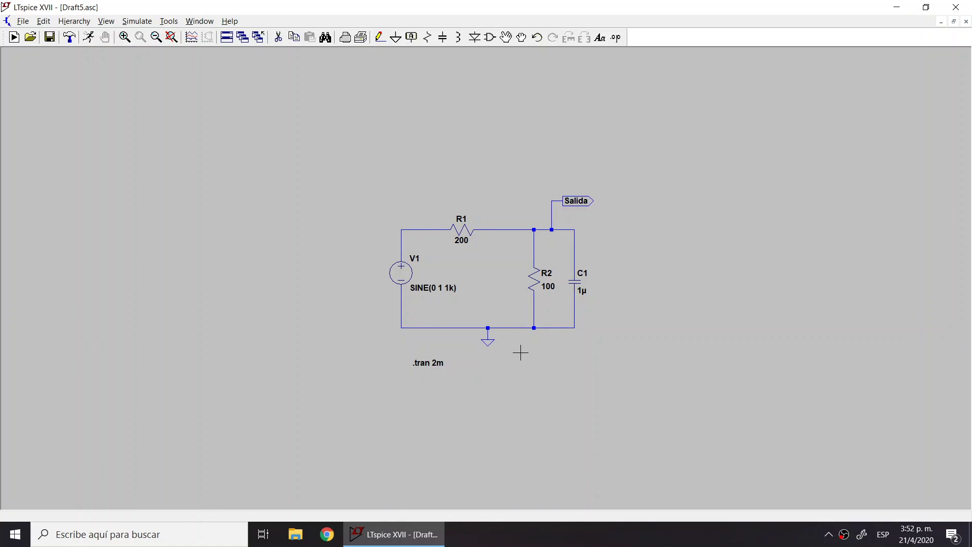
# - Run the simulation and plot V(salida), the current through R1 and the power dissipated in R2
pyautogui.click(89, 37)
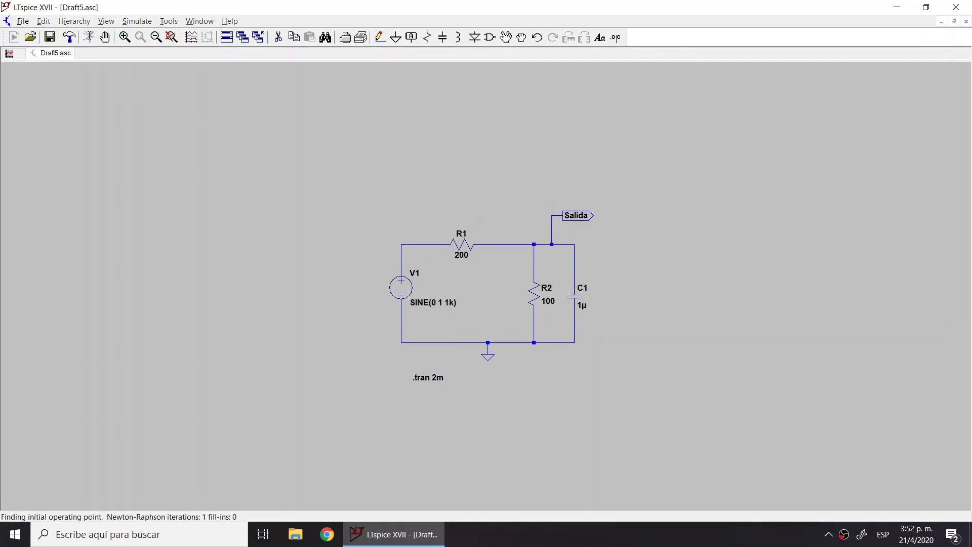
pyautogui.click(537, 353)
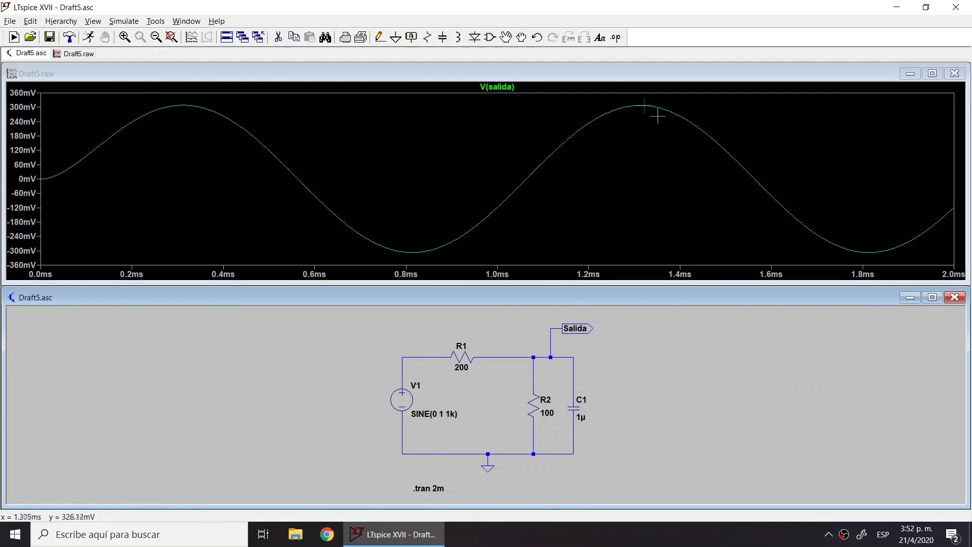
pyautogui.click(465, 356)
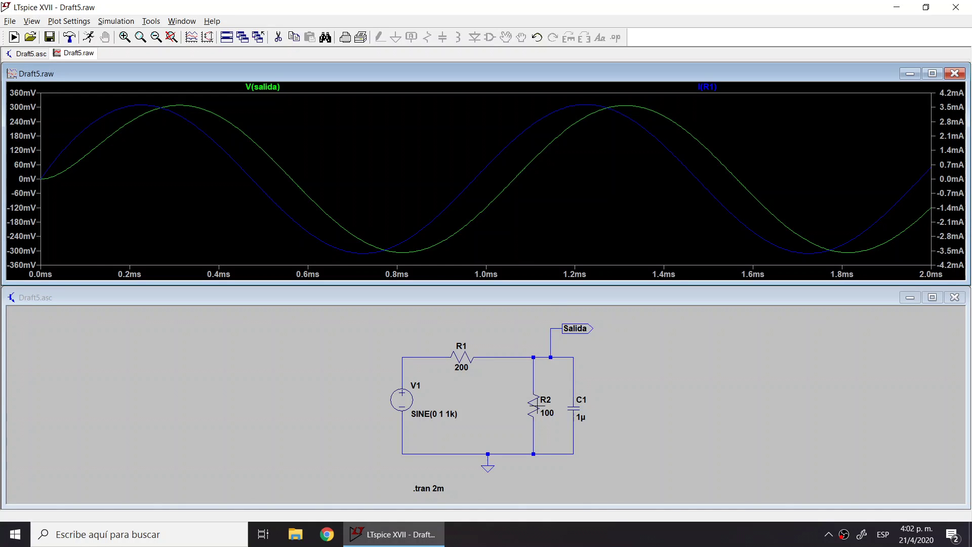
pyautogui.click(546, 299)
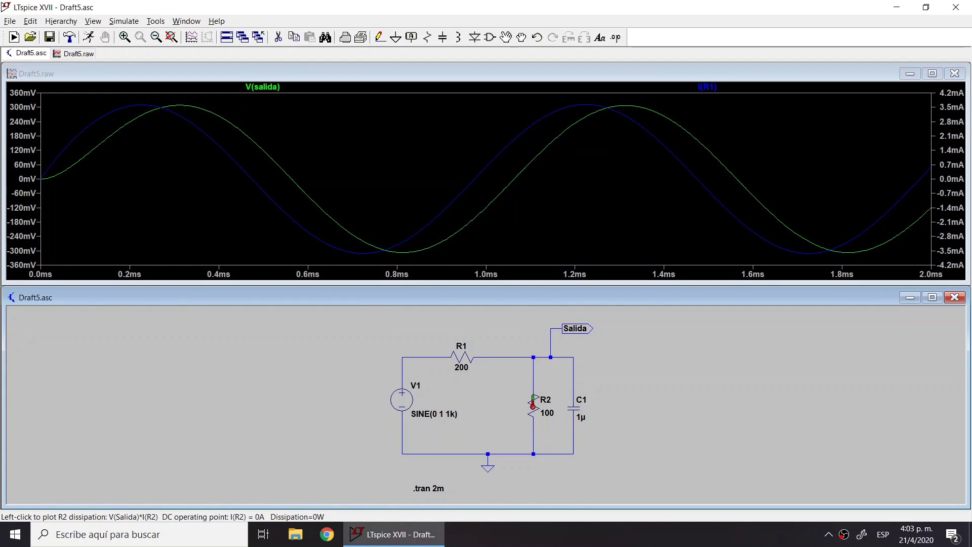
pyautogui.click(533, 404)
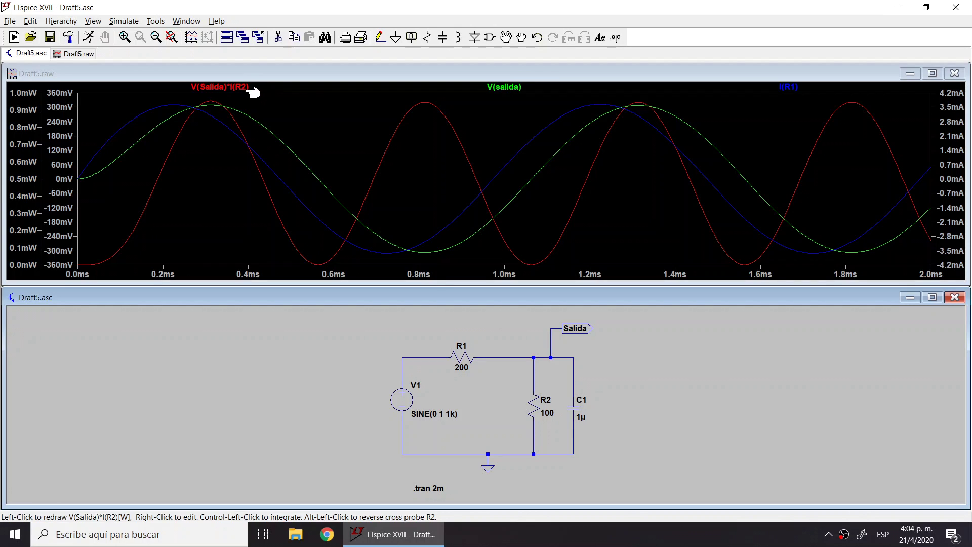
# - Replot the I(R1) trace with the expression I(R1)-I(R2) and delete that trace after viewing it
pyautogui.click(797, 86)
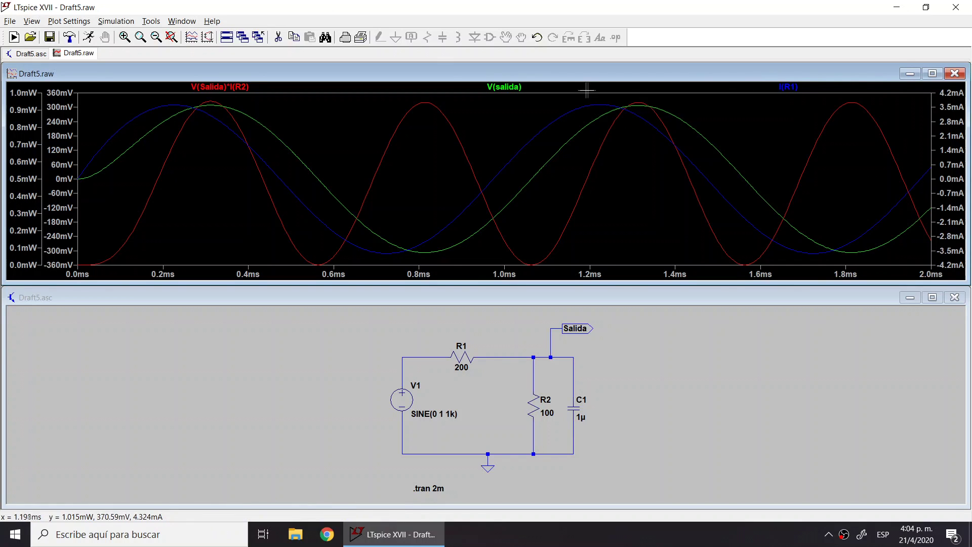
pyautogui.rightClick(793, 89)
pyautogui.moveTo(511, 218)
pyautogui.mouseDown()
pyautogui.moveTo(454, 191)
pyautogui.moveTo(465, 186)
pyautogui.mouseUp()
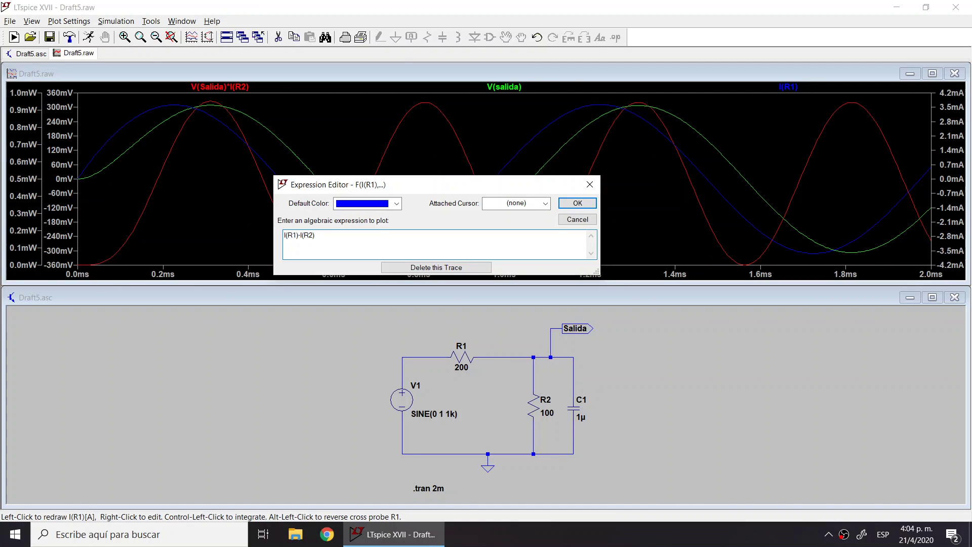
pyautogui.click(571, 202)
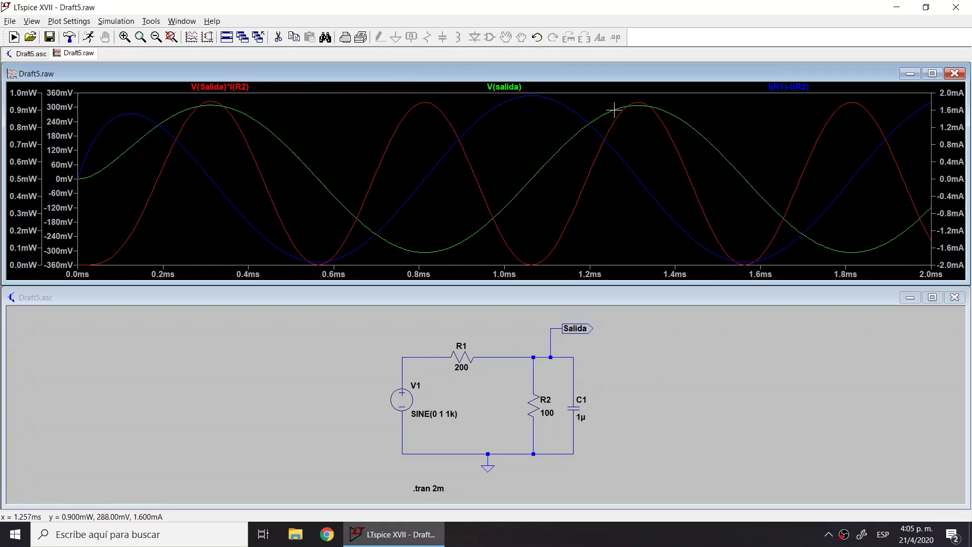
pyautogui.press('F5')
pyautogui.click(790, 86)
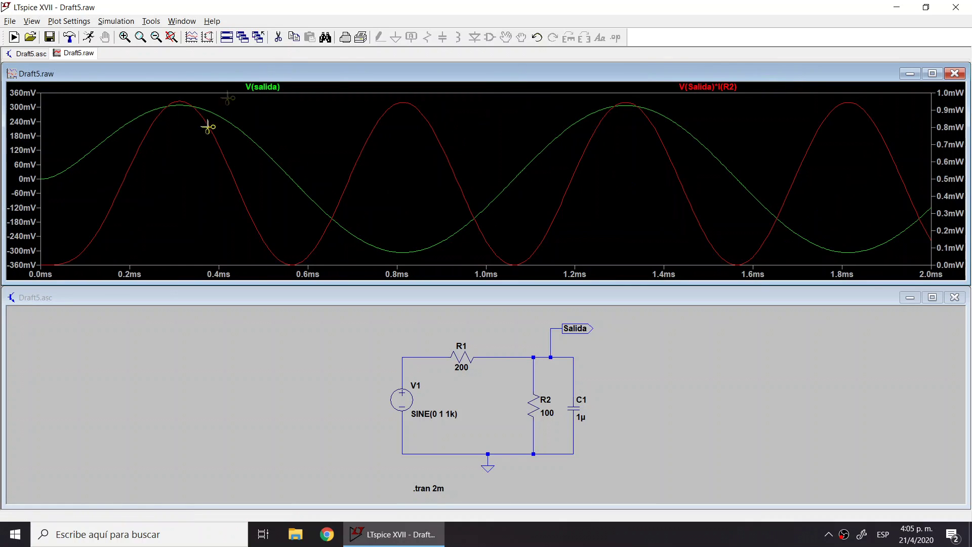
# - Delete the V(salida) trace and measure the average and integral of the V(Salida)*I(R2) power waveform
pyautogui.click(265, 87)
pyautogui.press('Escape')
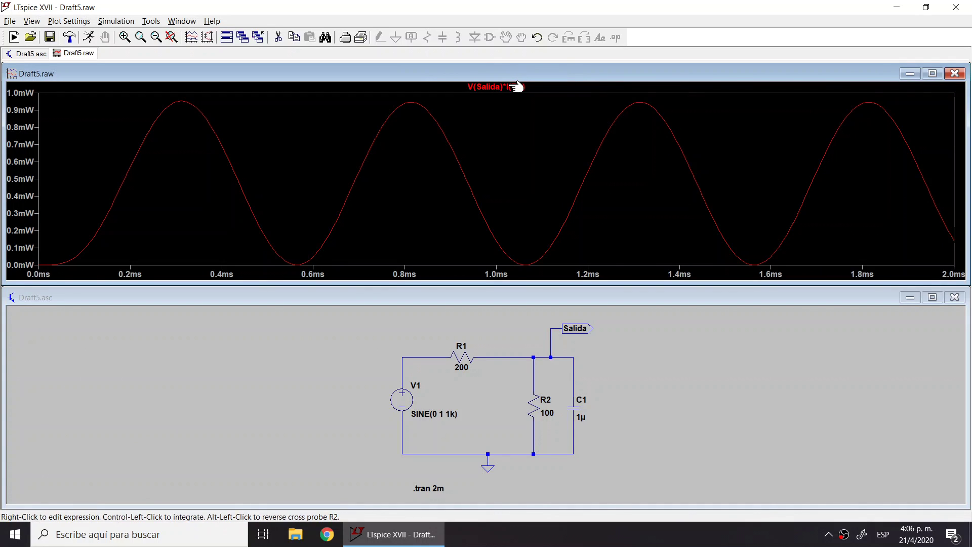
pyautogui.keyDown('ctrl'); pyautogui.click(512, 87); pyautogui.keyUp('ctrl')
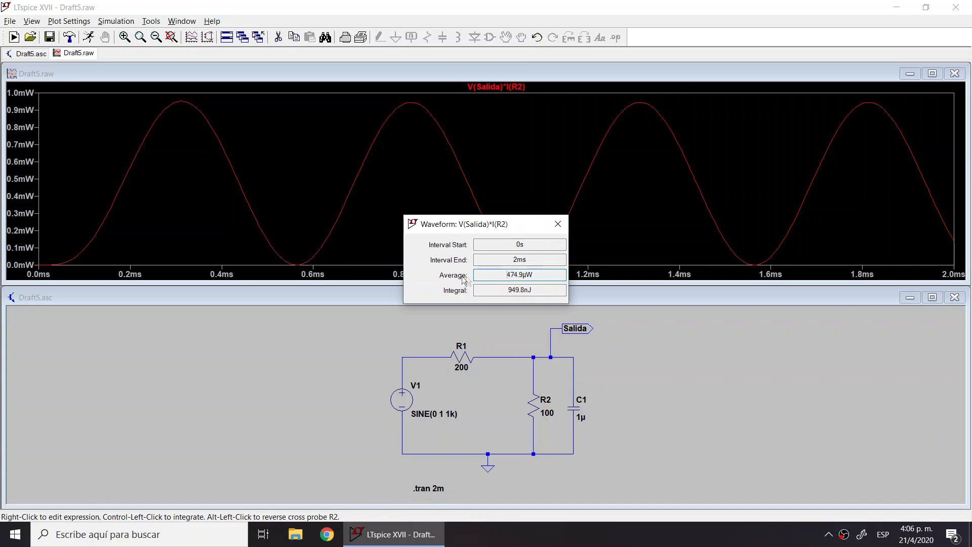
pyautogui.moveTo(534, 275); pyautogui.dragTo(505, 275)
pyautogui.click(538, 275)
pyautogui.click(556, 232)
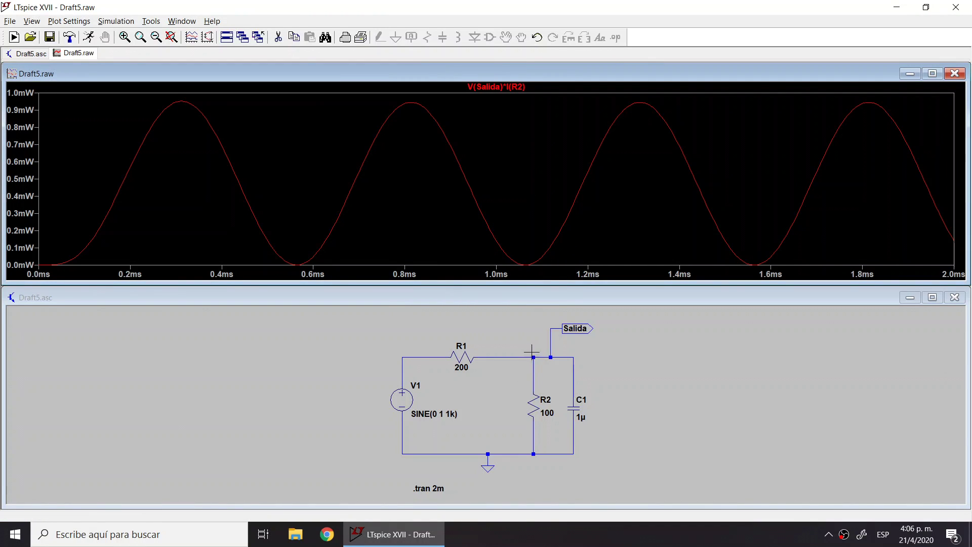
# - Plot V(salida) again and delete the V(Salida)*I(R2) power trace
pyautogui.click(542, 300)
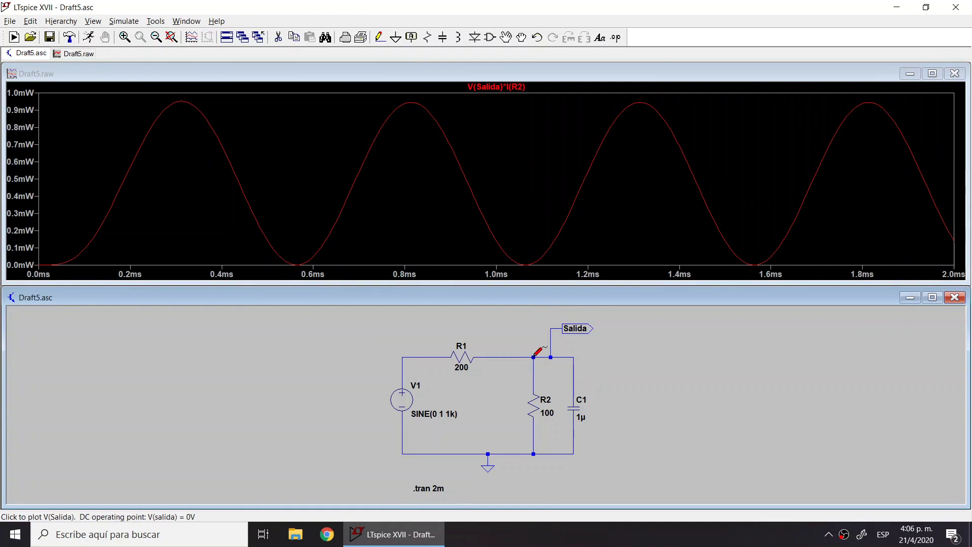
pyautogui.click(534, 357)
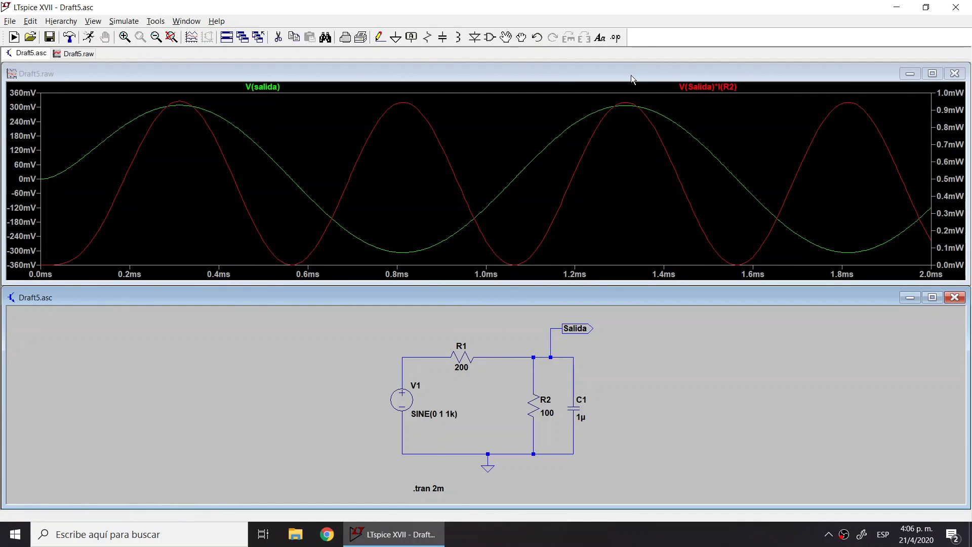
pyautogui.click(653, 87)
pyautogui.press('Delete')
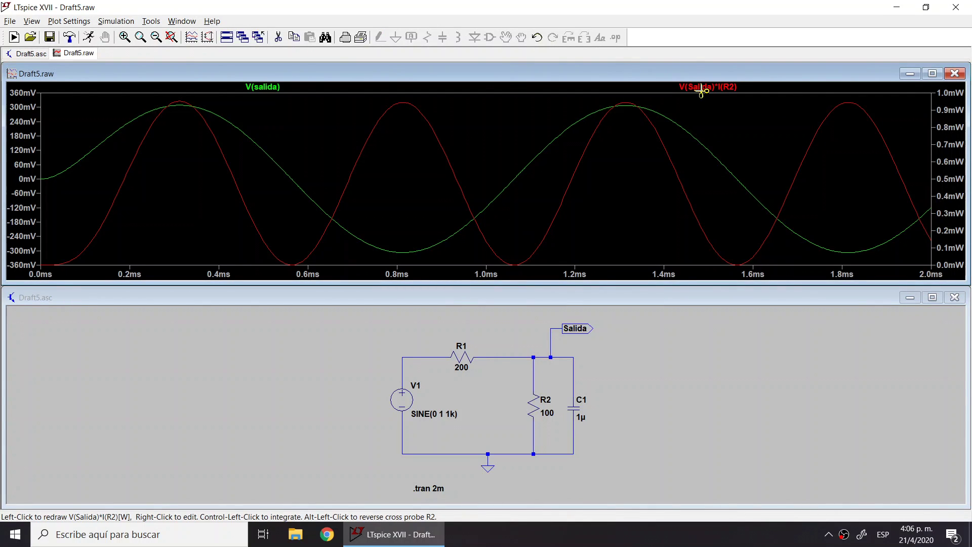
pyautogui.click(694, 89)
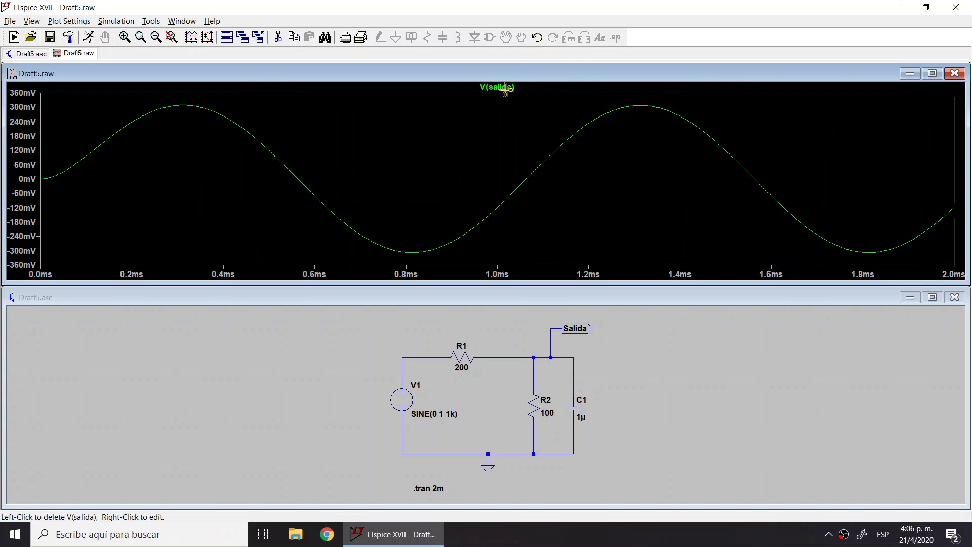
pyautogui.press('Escape')
# - Measure the average and RMS values of the V(salida) waveform over the full simulated interval
pyautogui.moveTo(514, 102)
pyautogui.mouseDown()
pyautogui.moveTo(509, 87)
pyautogui.moveTo(511, 156)
pyautogui.moveTo(529, 98)
pyautogui.moveTo(520, 103)
pyautogui.mouseUp()
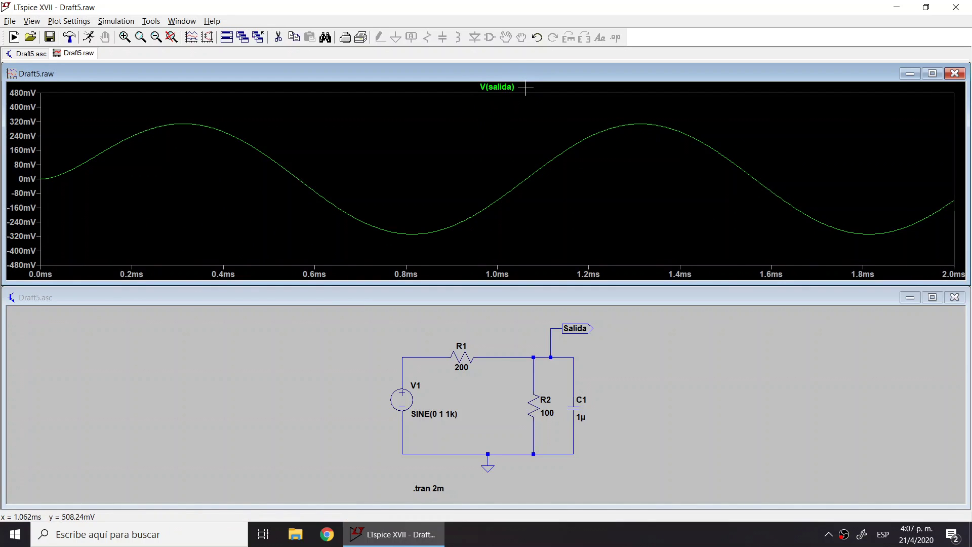
pyautogui.keyDown('ctrl'); pyautogui.click(494, 88); pyautogui.keyUp('ctrl')
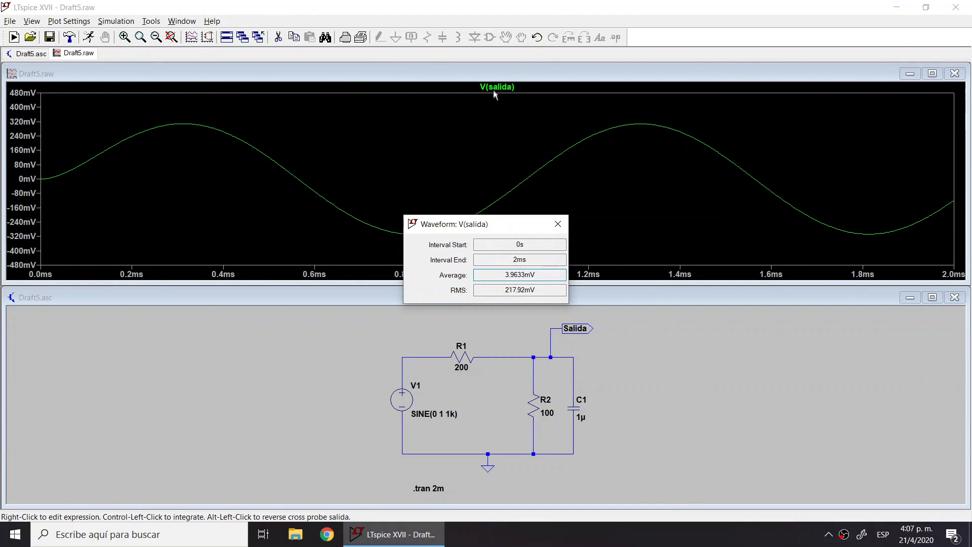
pyautogui.click(489, 275)
pyautogui.doubleClick(506, 274)
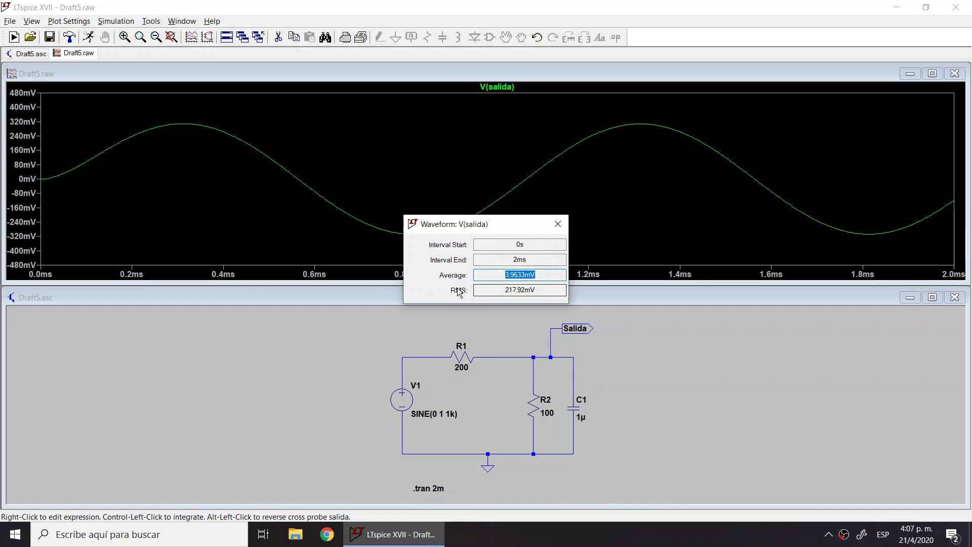
pyautogui.doubleClick(501, 289)
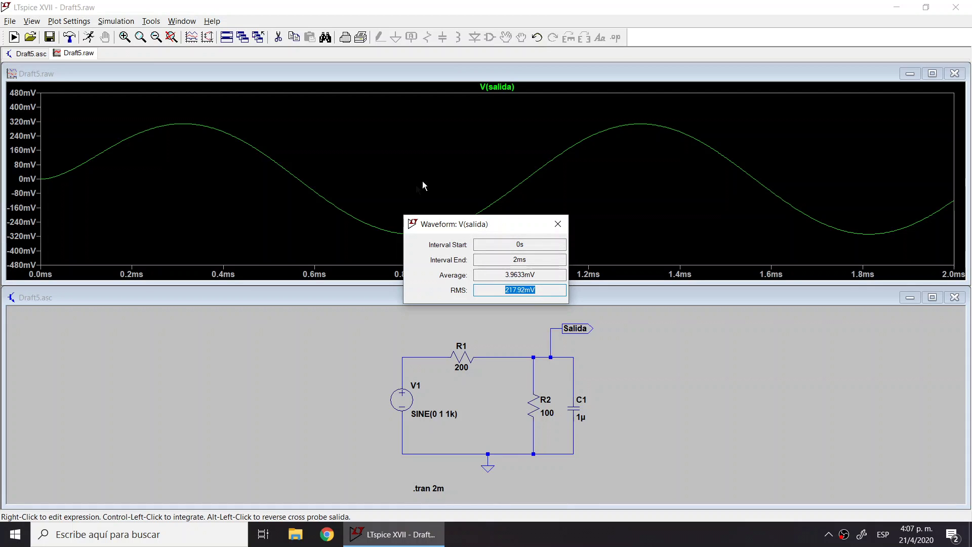
pyautogui.click(557, 225)
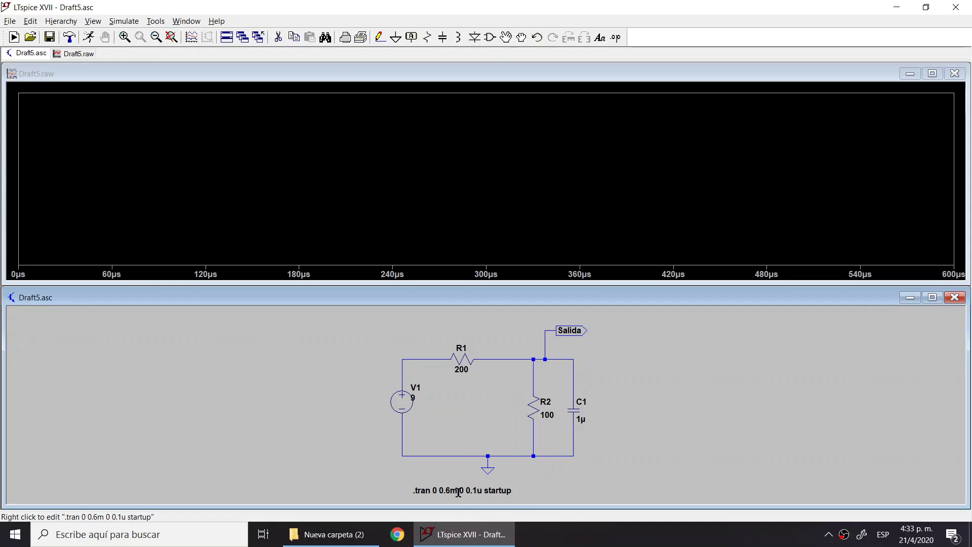
# - Plot the voltages at the node between V1 and R1 and at the Salida node, checking the transient command's settings in between
pyautogui.click(409, 357)
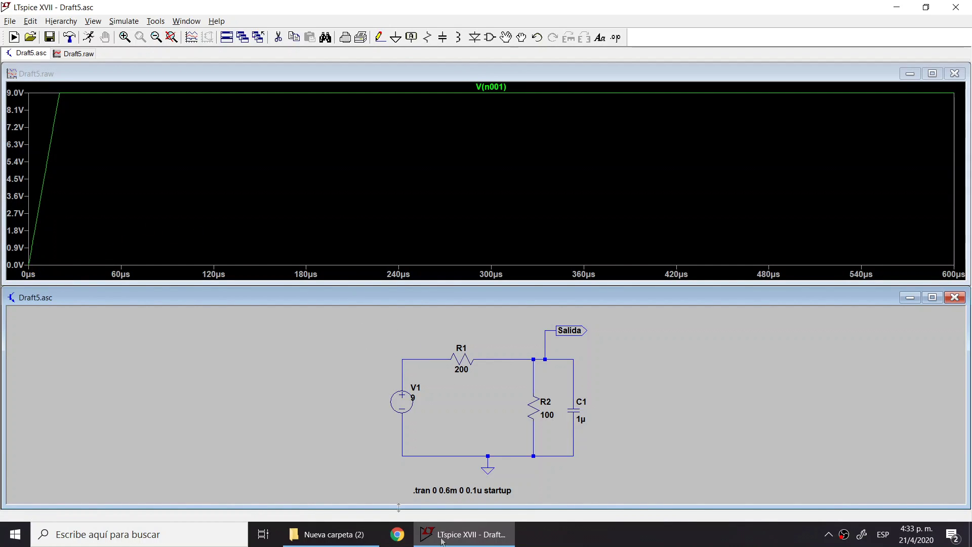
pyautogui.rightClick(492, 489)
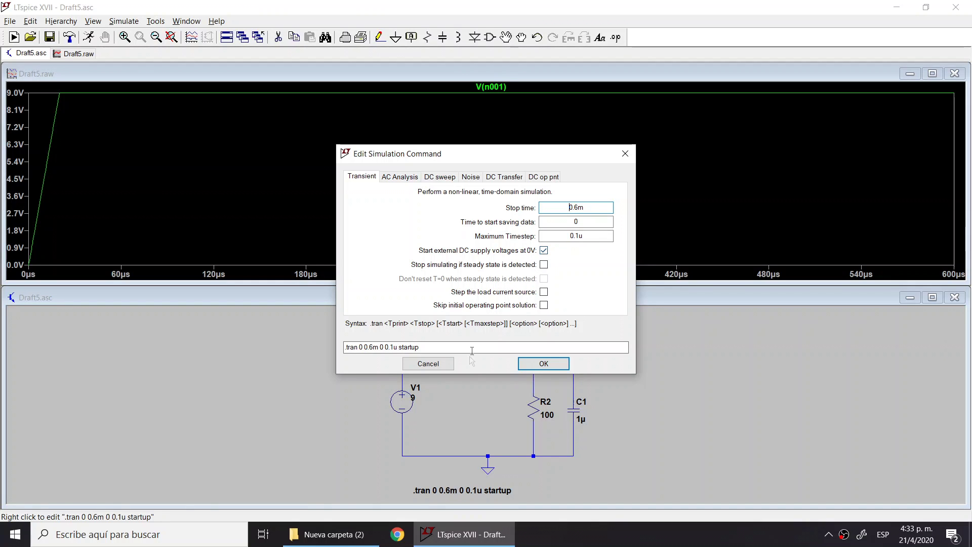
pyautogui.click(428, 364)
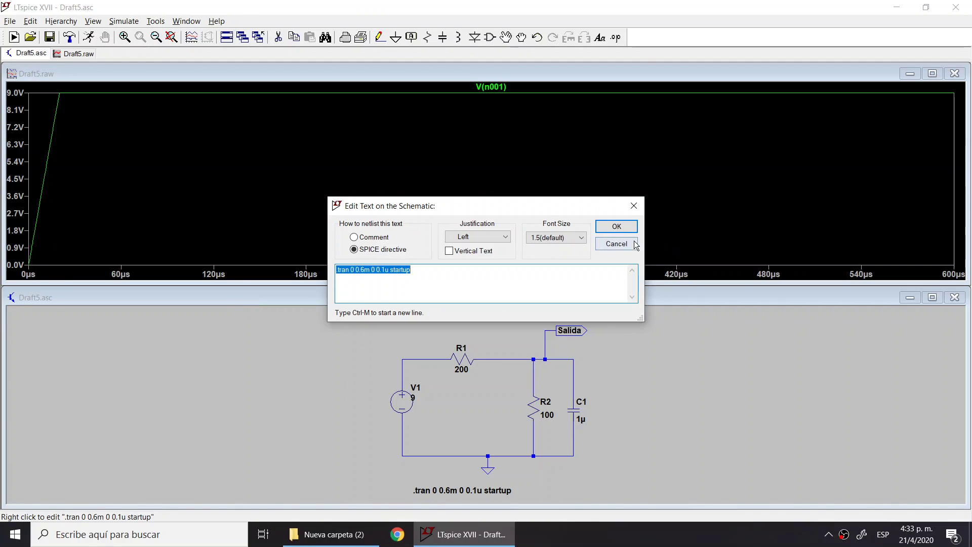
pyautogui.click(635, 243)
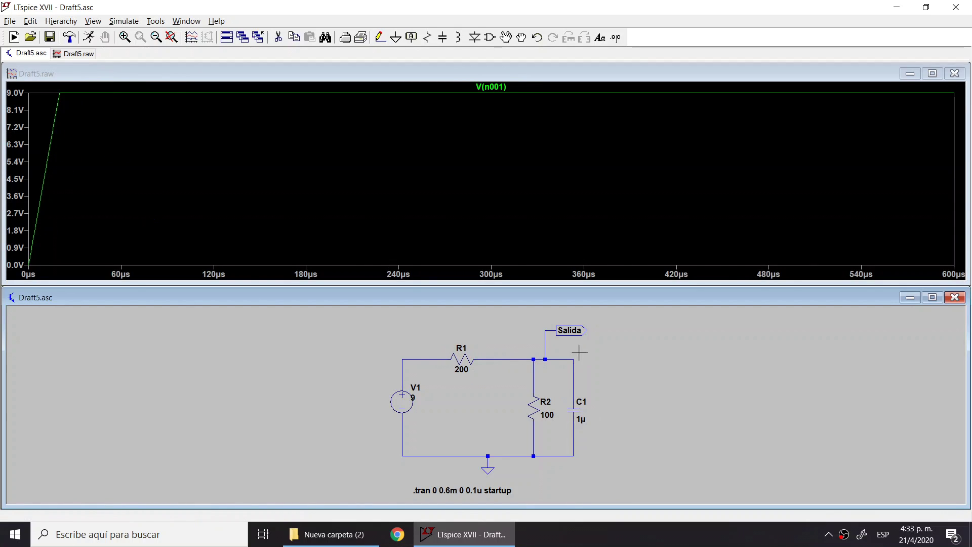
pyautogui.click(573, 368)
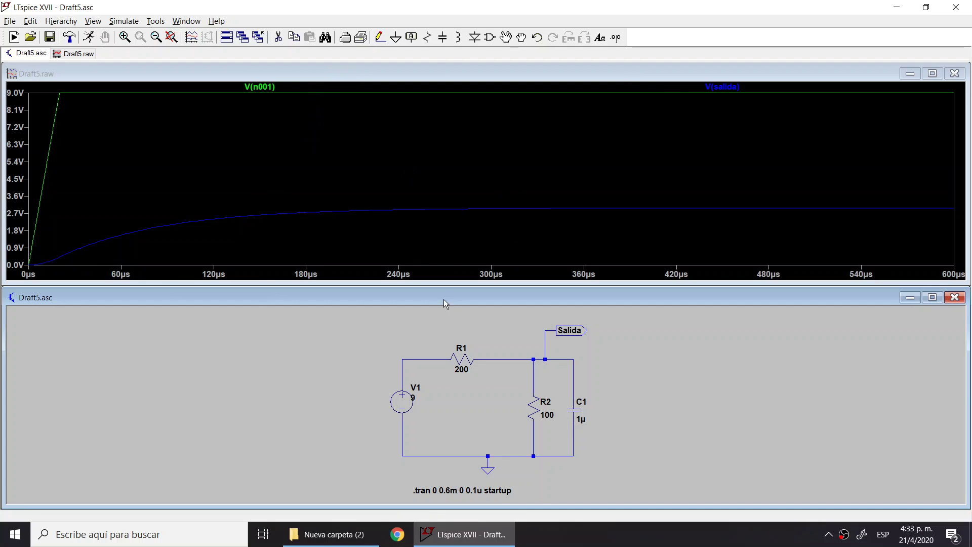
# - Edit the transient command to disable starting external DC supply voltages at 0V and enable skipping the initial operating point solution
pyautogui.rightClick(482, 492)
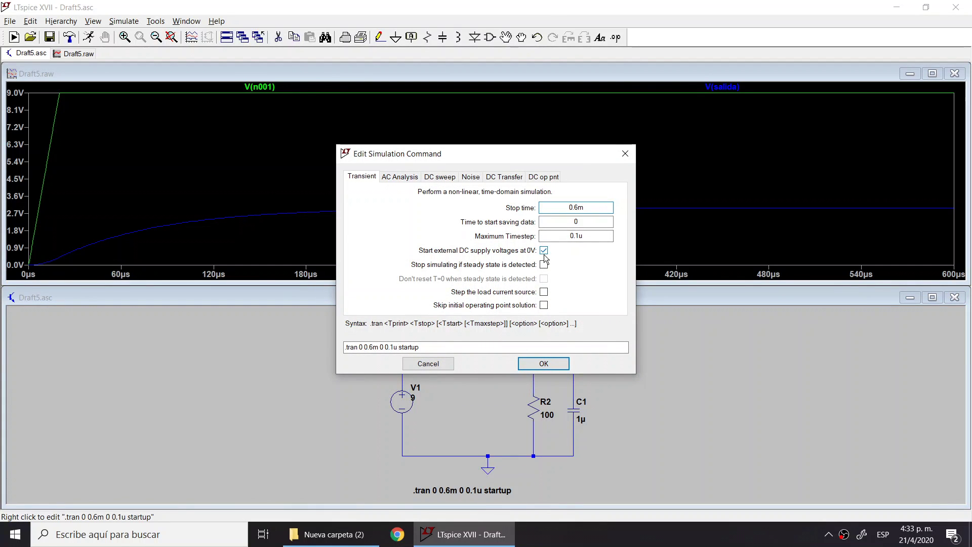
pyautogui.click(544, 252)
pyautogui.click(543, 305)
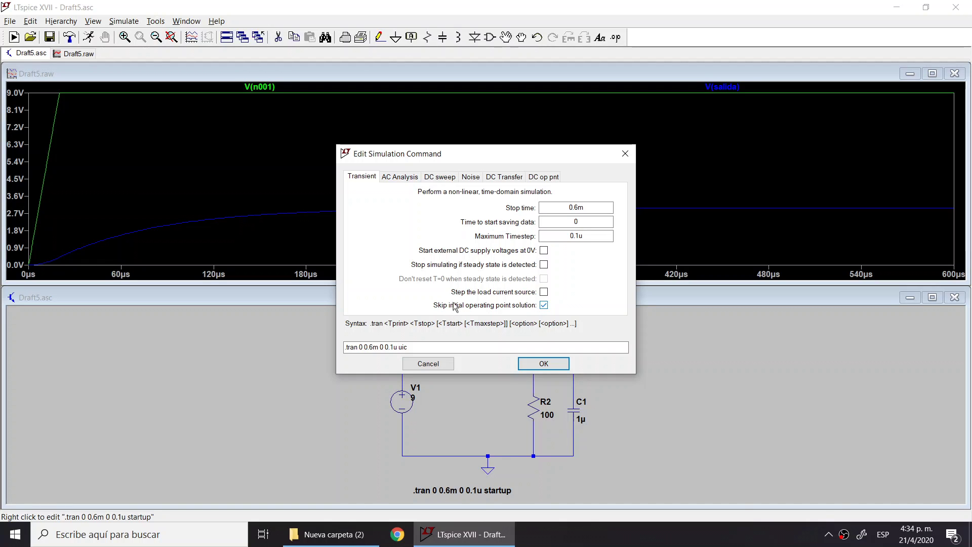
pyautogui.click(552, 364)
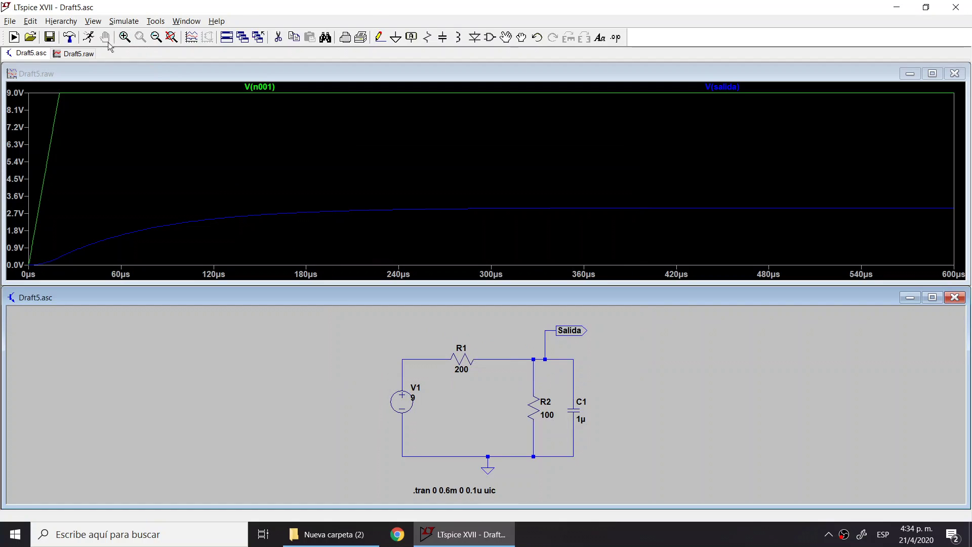
# - Rerun the transient simulation and add the current through R1 to the plot
pyautogui.click(88, 37)
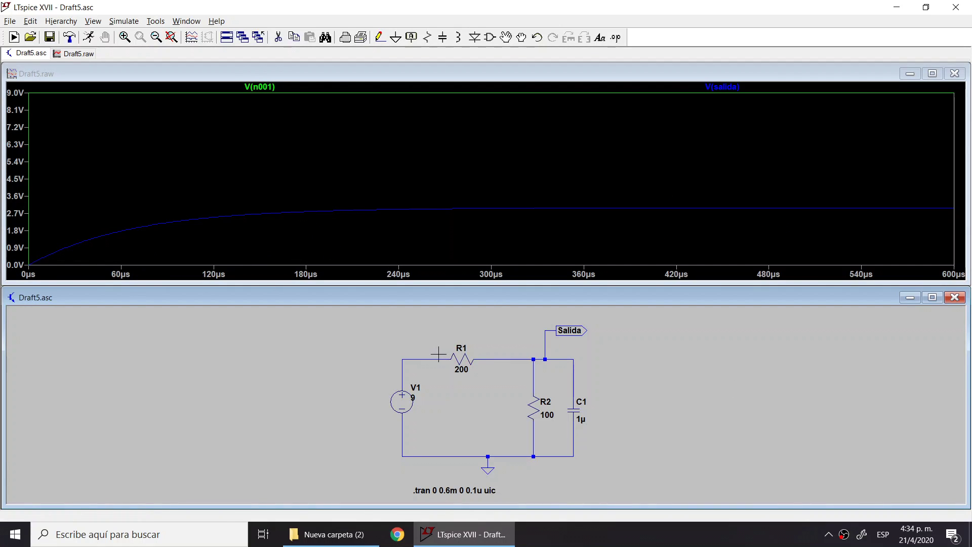
pyautogui.click(467, 357)
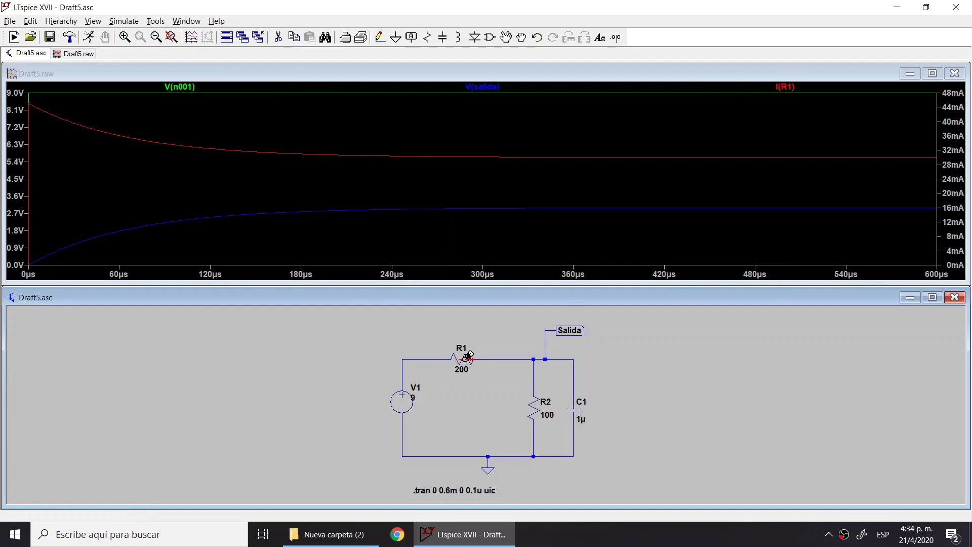